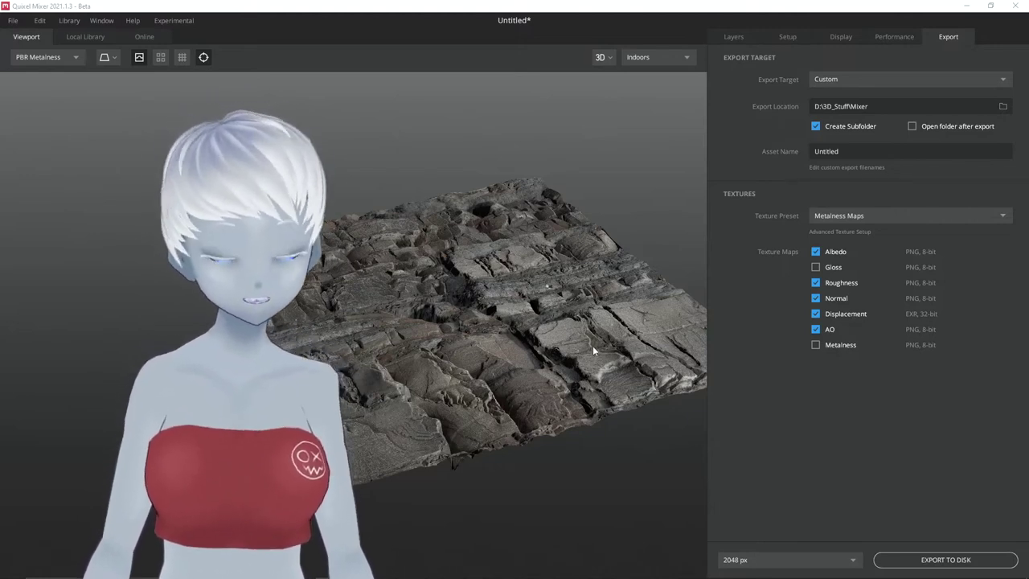
# Orbit the Quixel Mixer rock terrain down to a low, edge-on view.
pyautogui.moveTo(592, 345); pyautogui.dragTo(384, 260)
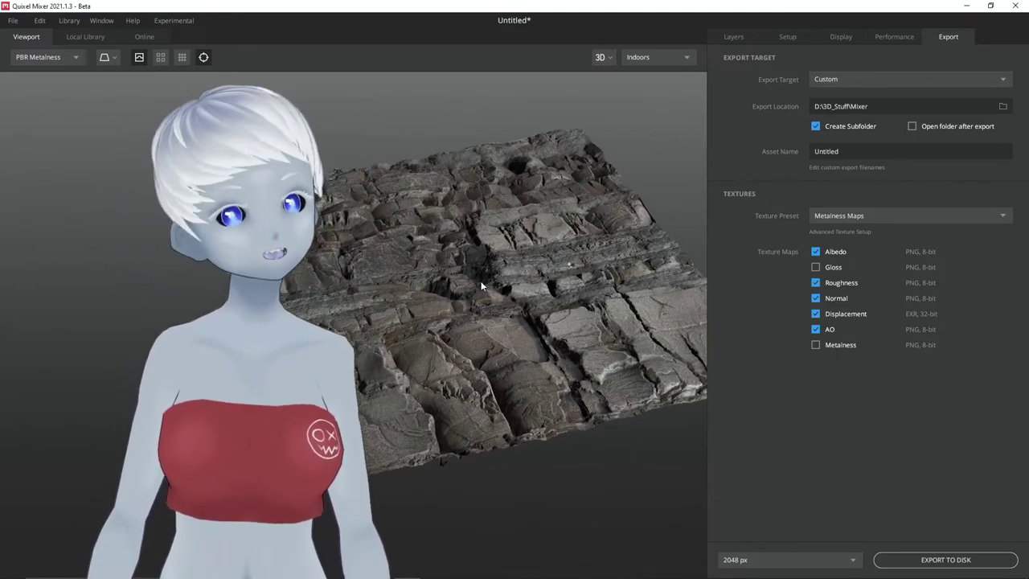
pyautogui.moveTo(474, 281)
pyautogui.mouseDown()
pyautogui.moveTo(447, 186)
pyautogui.moveTo(493, 296)
pyautogui.moveTo(523, 312)
pyautogui.mouseUp()
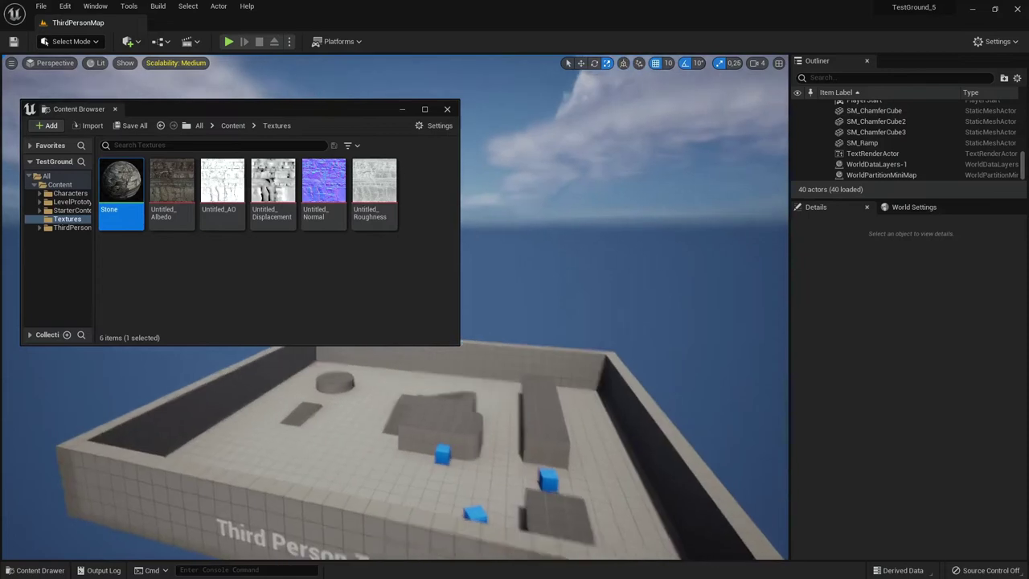
# Inspect the Stone material's graph, close it, and move the Content Browser up and right.
pyautogui.doubleClick(120, 191)
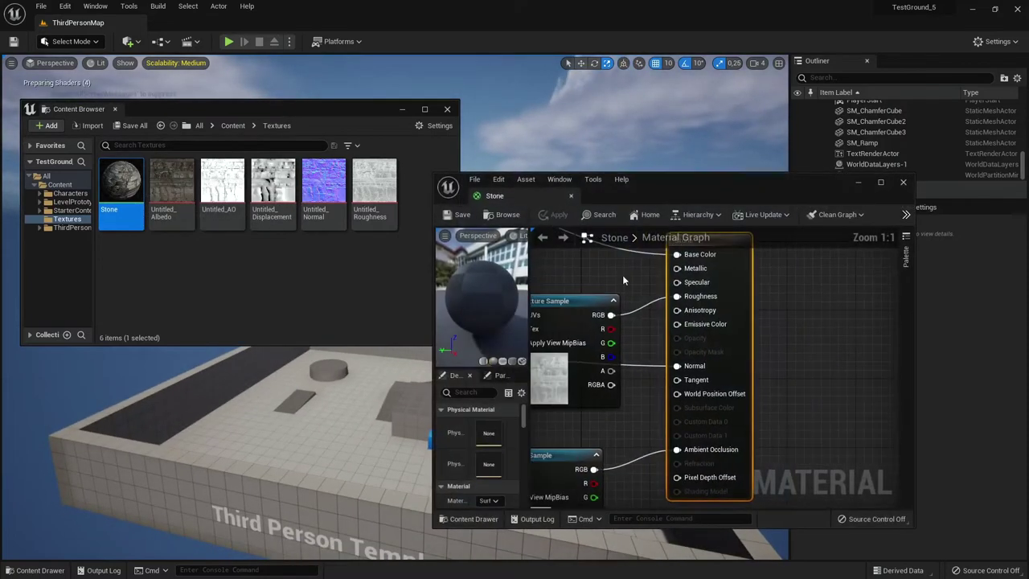
pyautogui.scroll(-2, 633, 301)
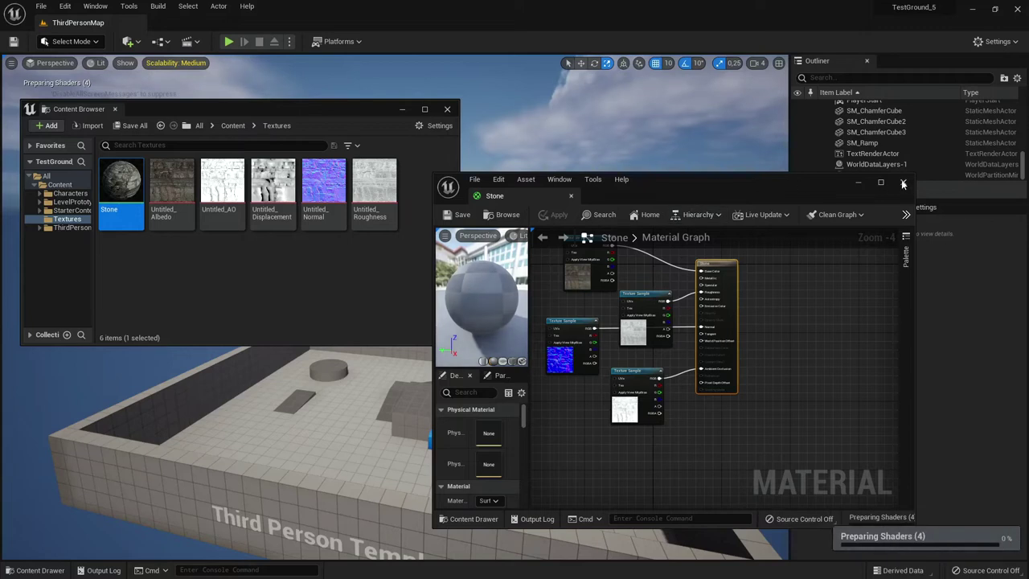
pyautogui.click(902, 183)
pyautogui.moveTo(206, 108); pyautogui.dragTo(490, 80)
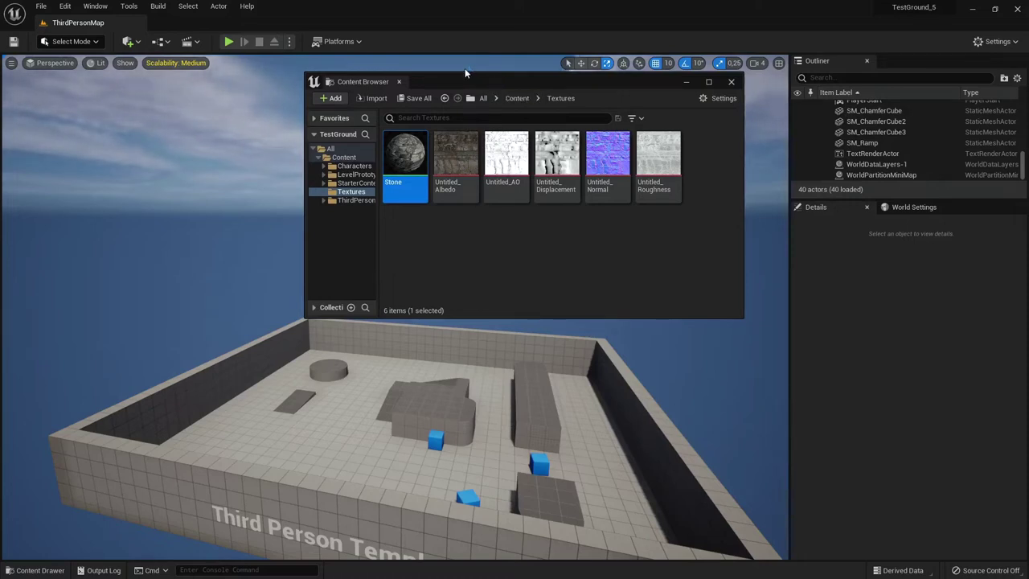
pyautogui.click(65, 8)
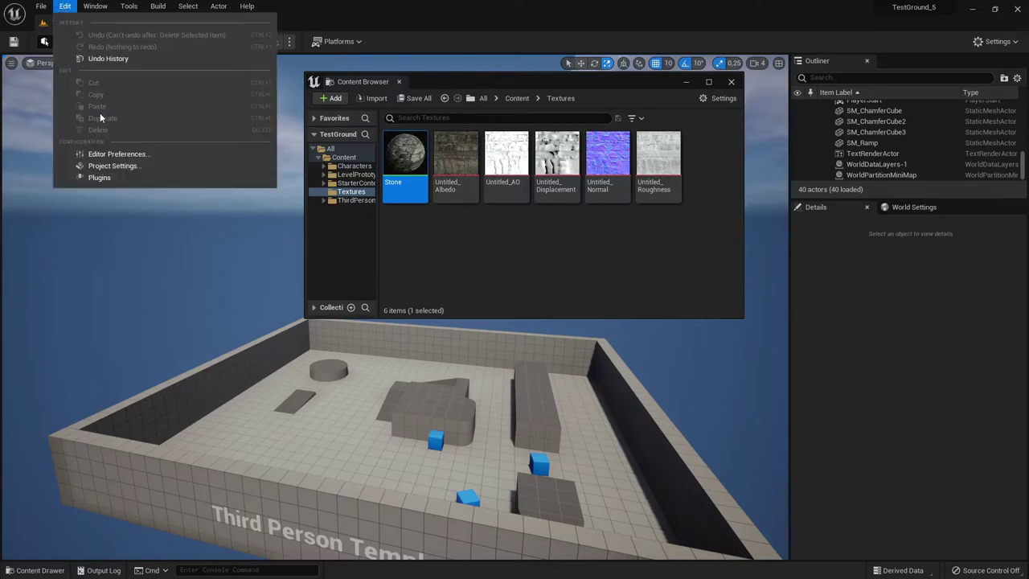
pyautogui.click(112, 176)
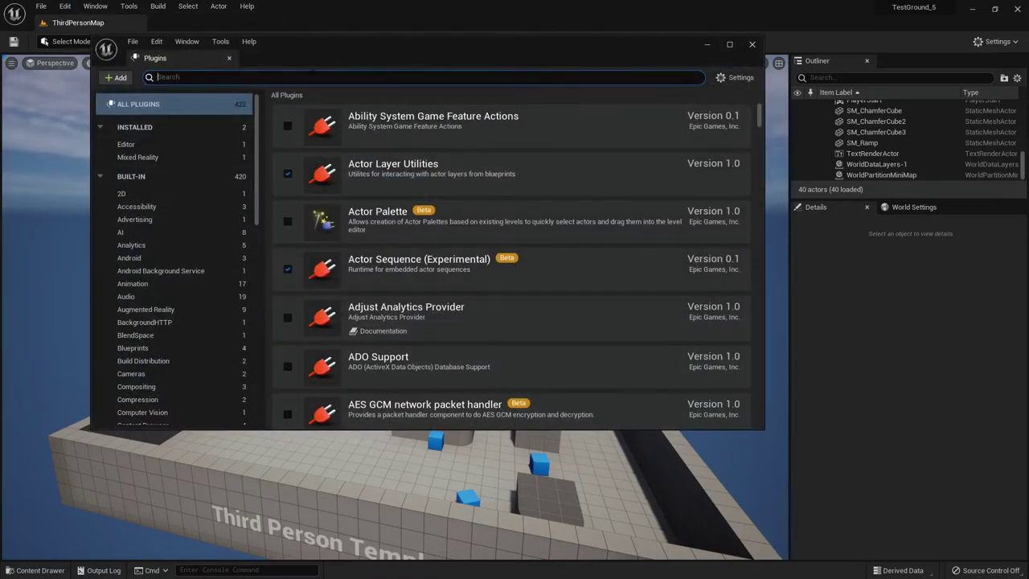
pyautogui.write('mo')
pyautogui.write('delingt')
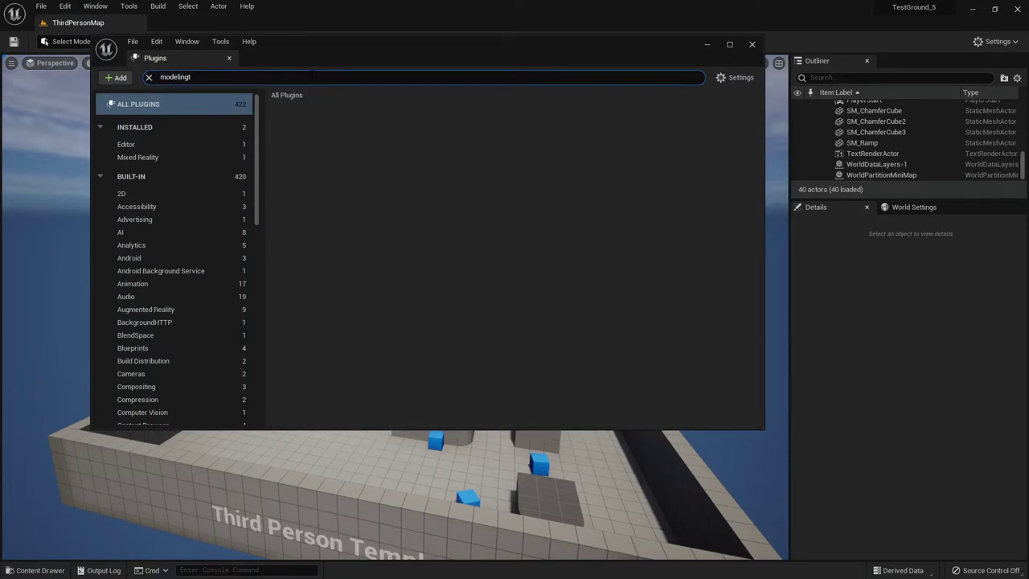
pyautogui.press('BackSpace')
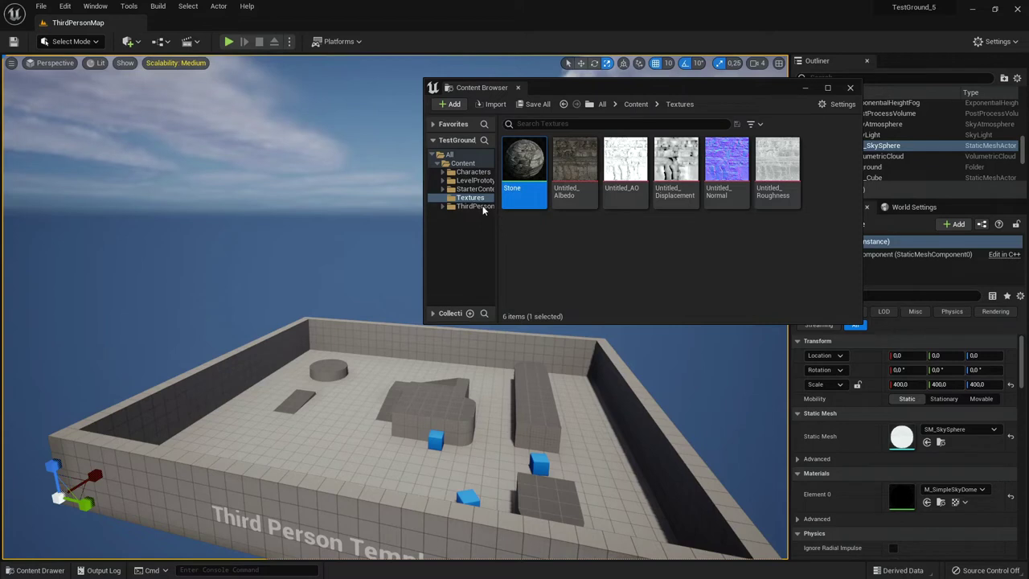
# Duplicate StarterContent > Shapes > Shape_Plane as a new mesh asset named Steine.
pyautogui.click(442, 190)
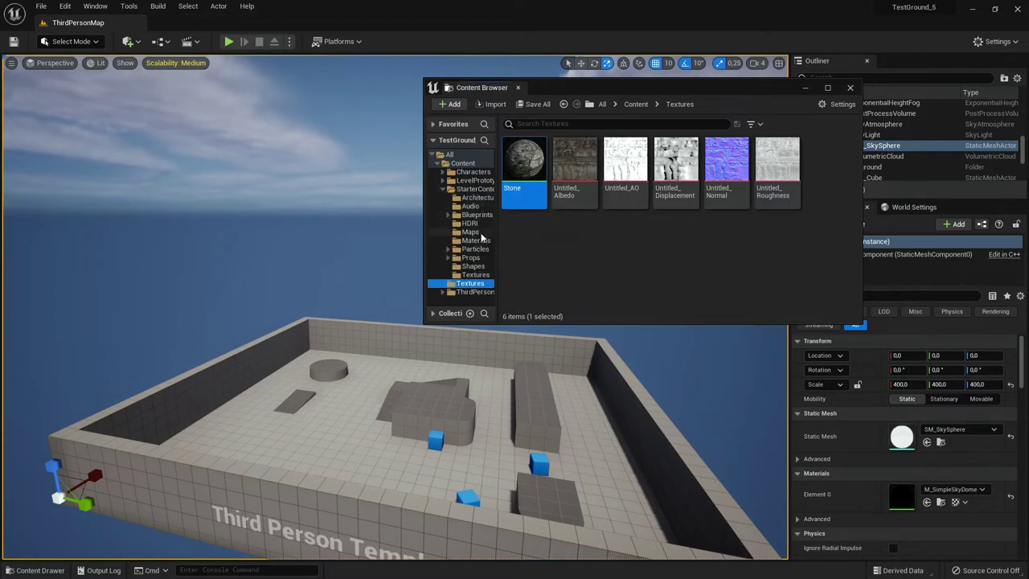
pyautogui.click(474, 267)
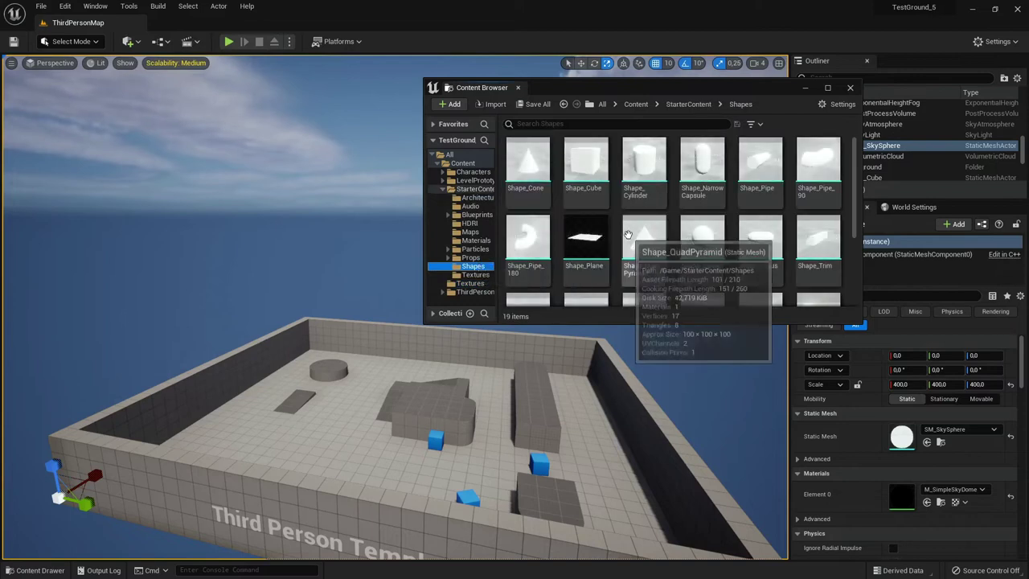
pyautogui.click(577, 233)
pyautogui.rightClick(584, 232)
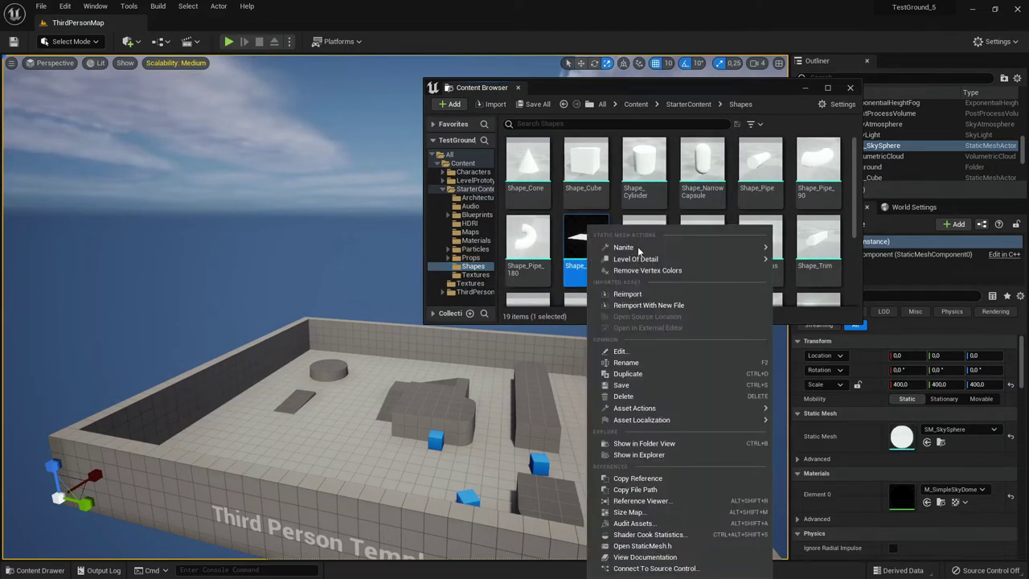
pyautogui.click(646, 373)
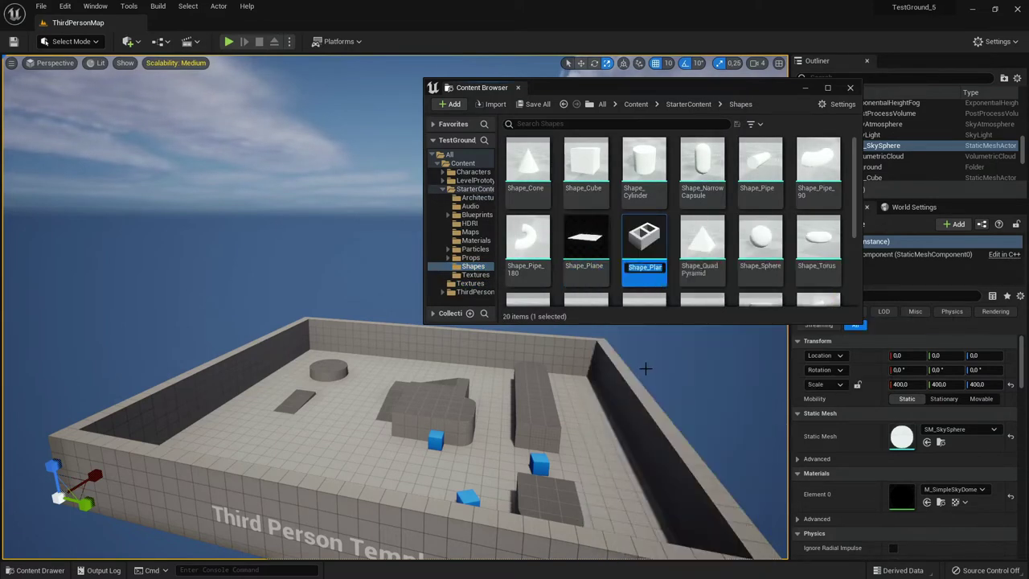
pyautogui.write('Steine')
pyautogui.press('Return')
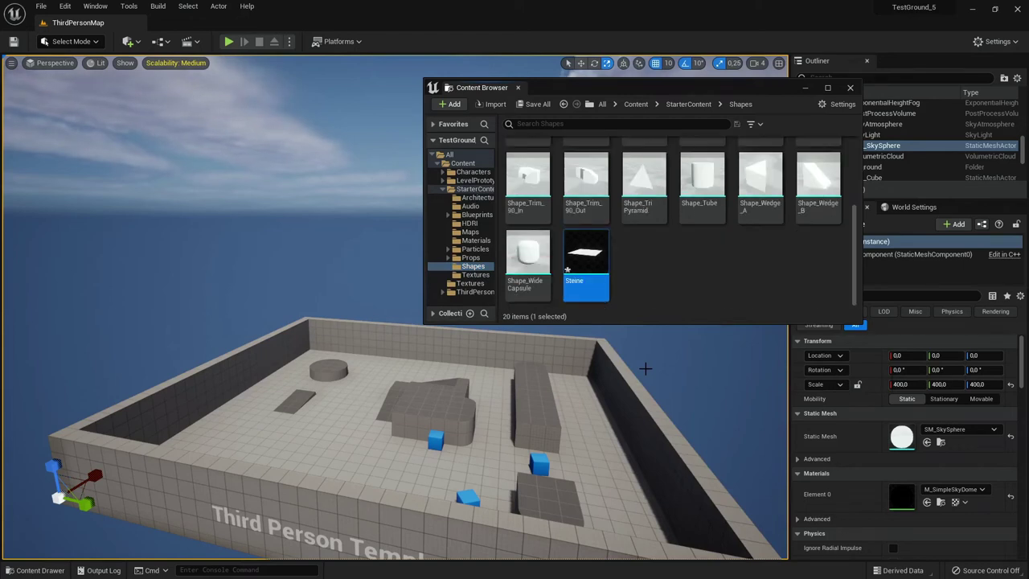
pyautogui.hotkey('ctrl', 'z')
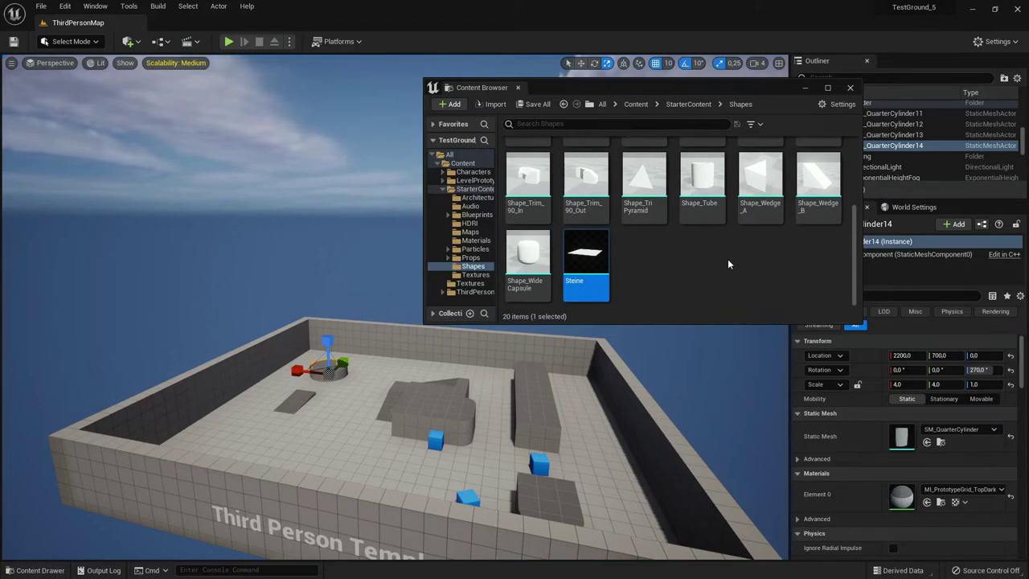
# Enable Nanite on the Steine static mesh asset.
pyautogui.moveTo(595, 240)
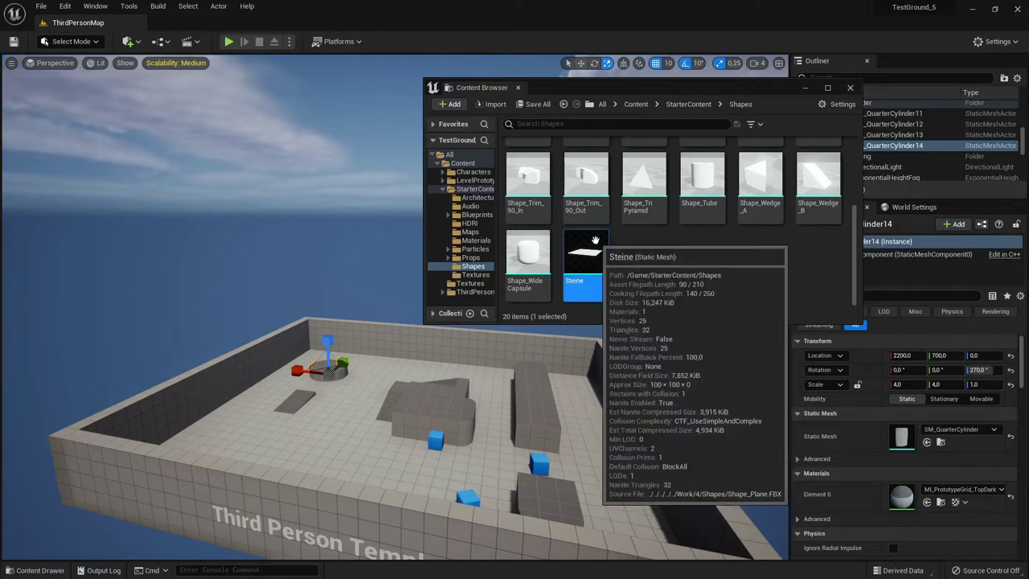
pyautogui.moveTo(679, 180)
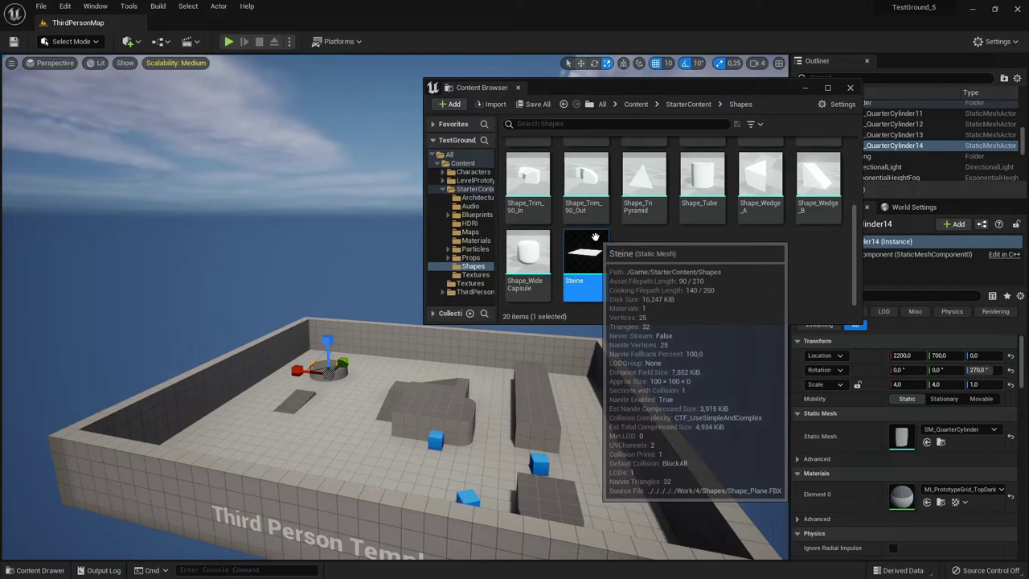
pyautogui.rightClick(591, 239)
pyautogui.moveTo(755, 246)
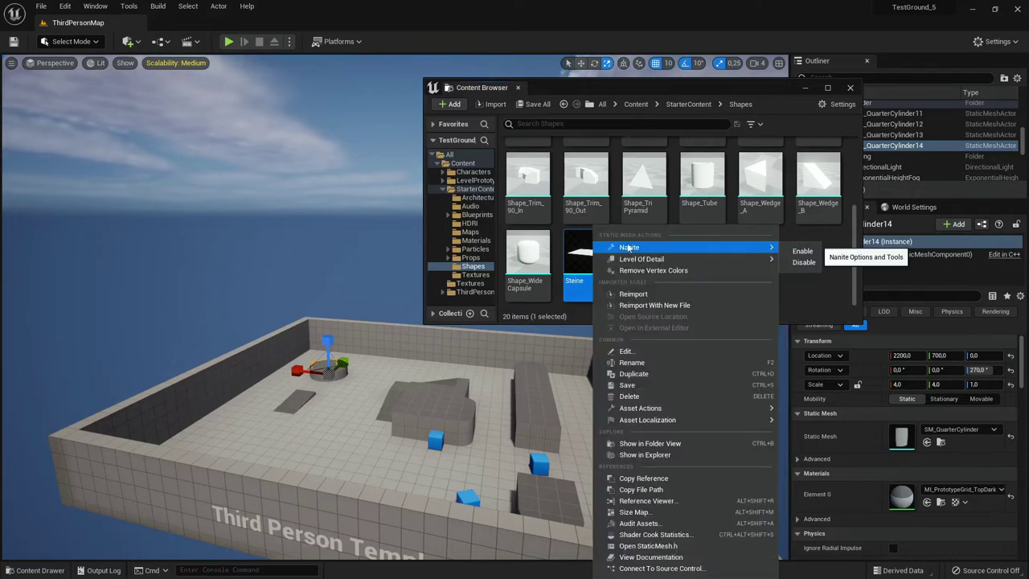
pyautogui.click(799, 252)
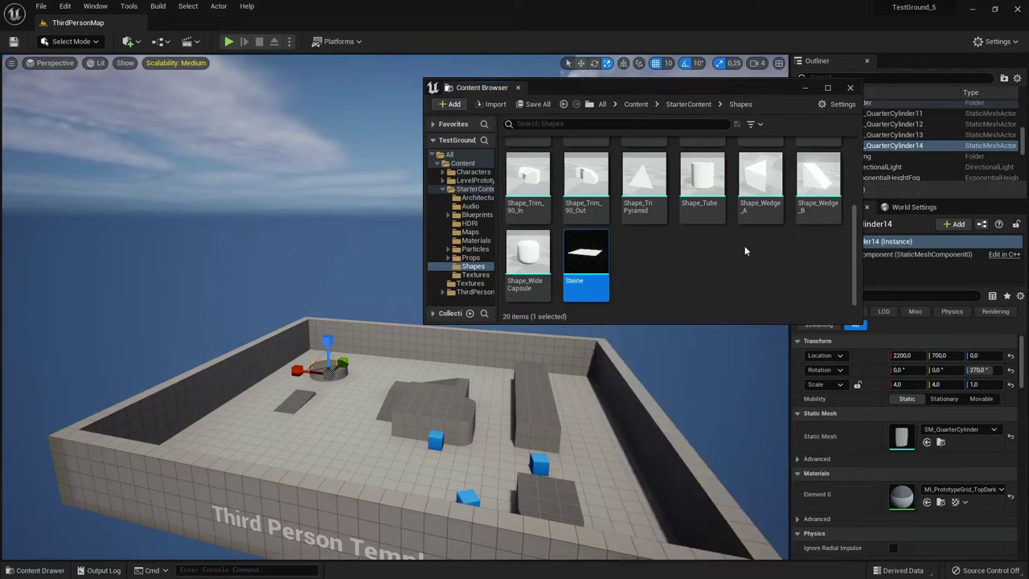
# Check the Steine mesh's Nanite settings, then drop the plane into the level.
pyautogui.doubleClick(589, 255)
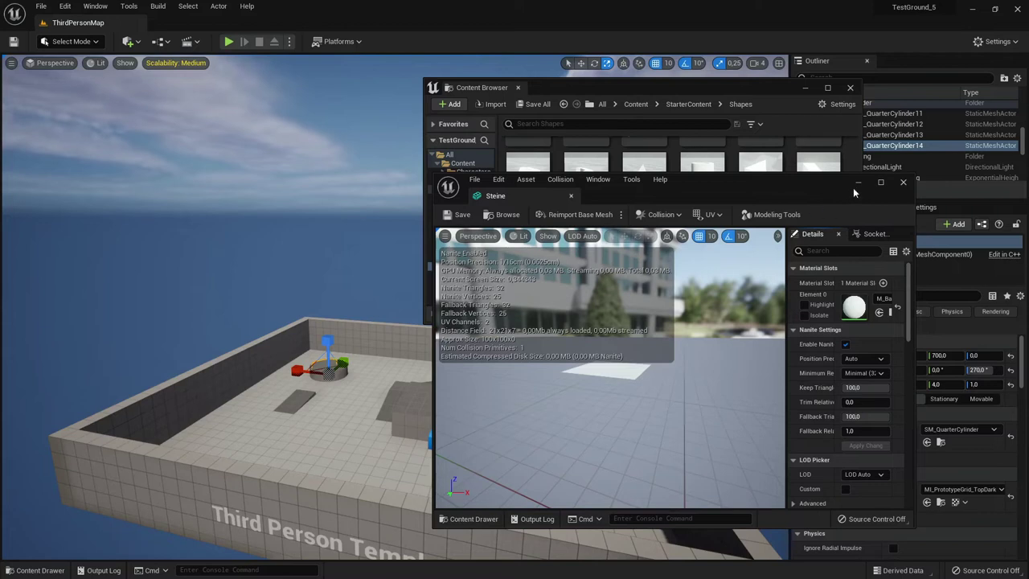
pyautogui.click(901, 181)
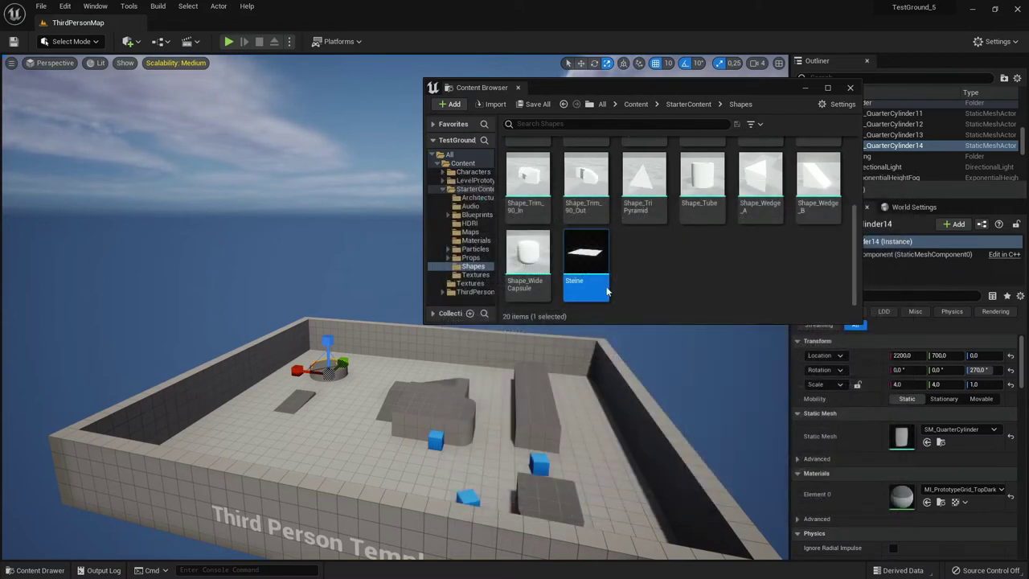
pyautogui.moveTo(607, 292); pyautogui.dragTo(330, 436)
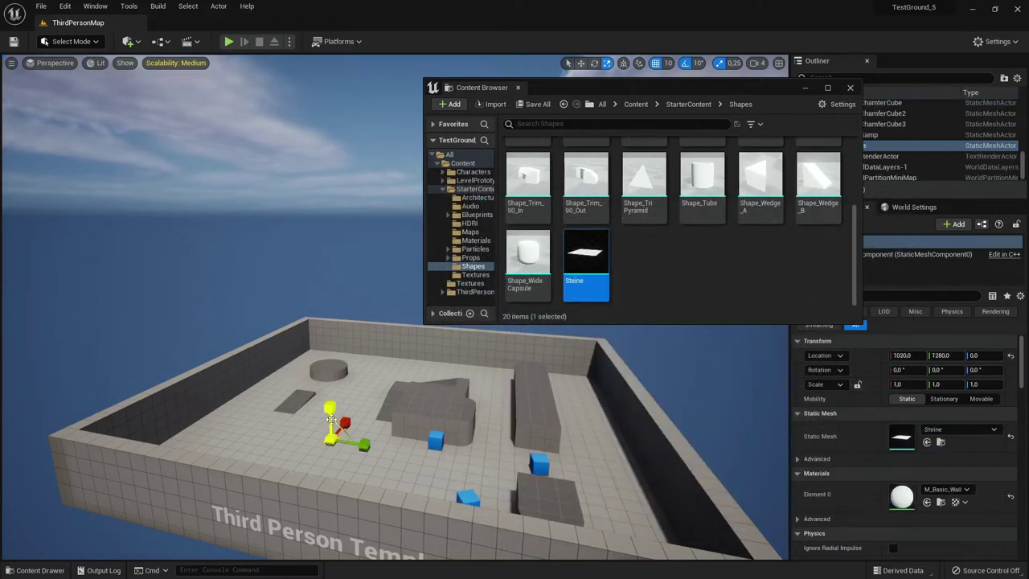
# Raise the Steine plane to Z 60, scale it uniformly to 3.25, and frame it.
pyautogui.press('w')
pyautogui.press('End')
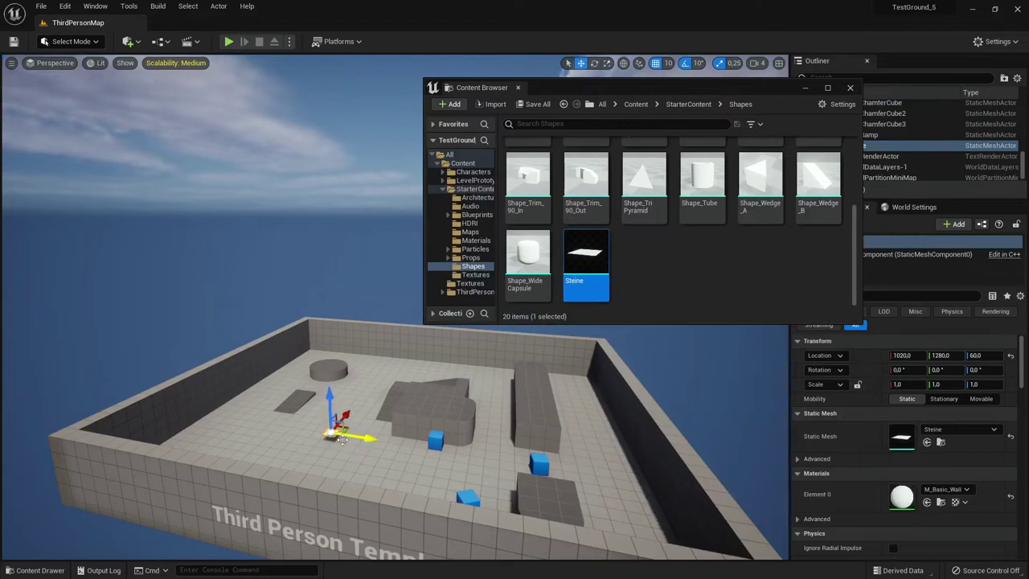
pyautogui.press('r')
pyautogui.moveTo(331, 434); pyautogui.dragTo(314, 457)
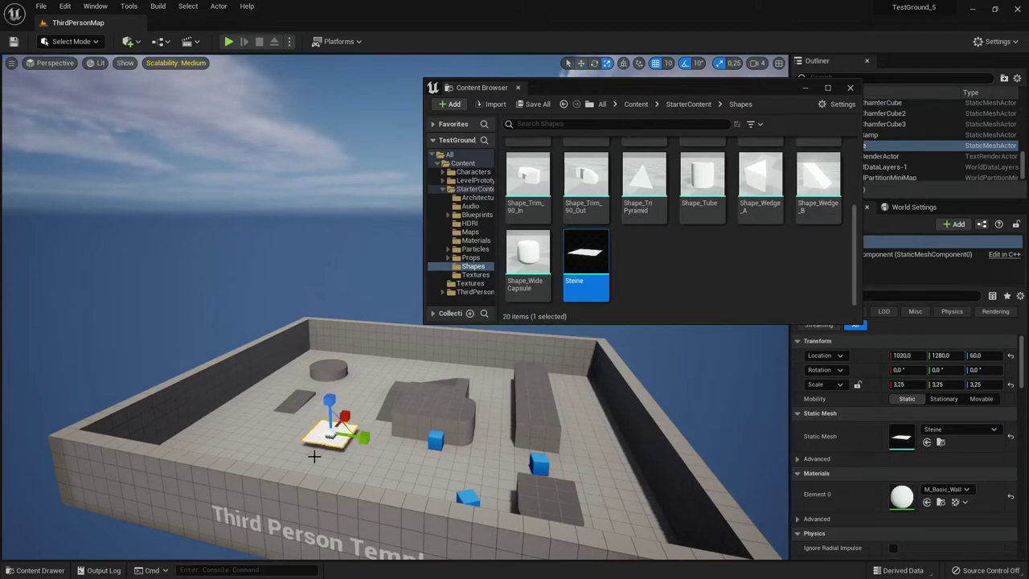
pyautogui.press('f')
pyautogui.scroll(-3, 569, 391)
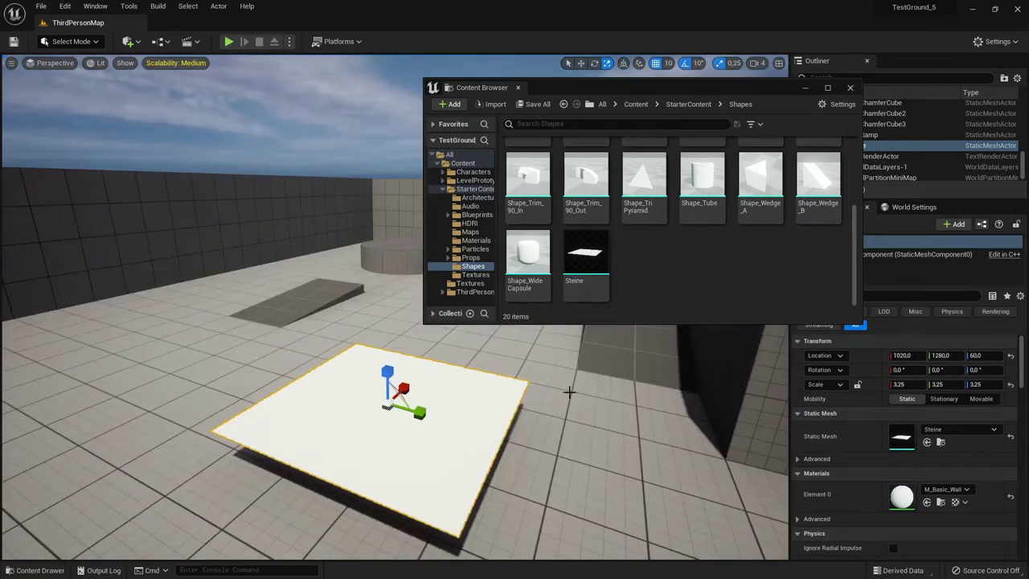
# Drag the Stone material from Content/Textures onto the Steine plane, then enter Modeling Mode.
pyautogui.click(474, 275)
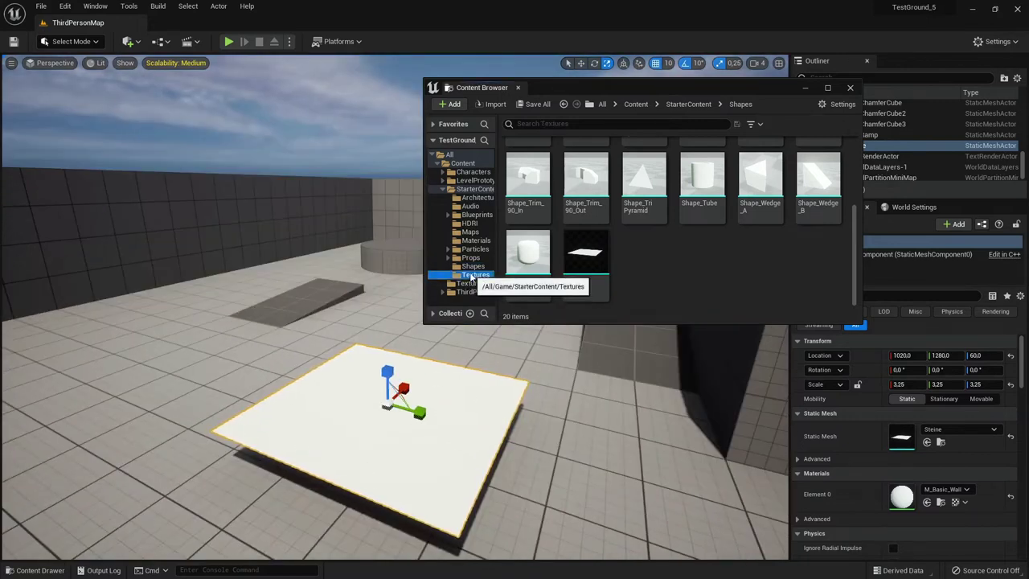
pyautogui.click(470, 283)
pyautogui.moveTo(523, 165); pyautogui.dragTo(423, 417)
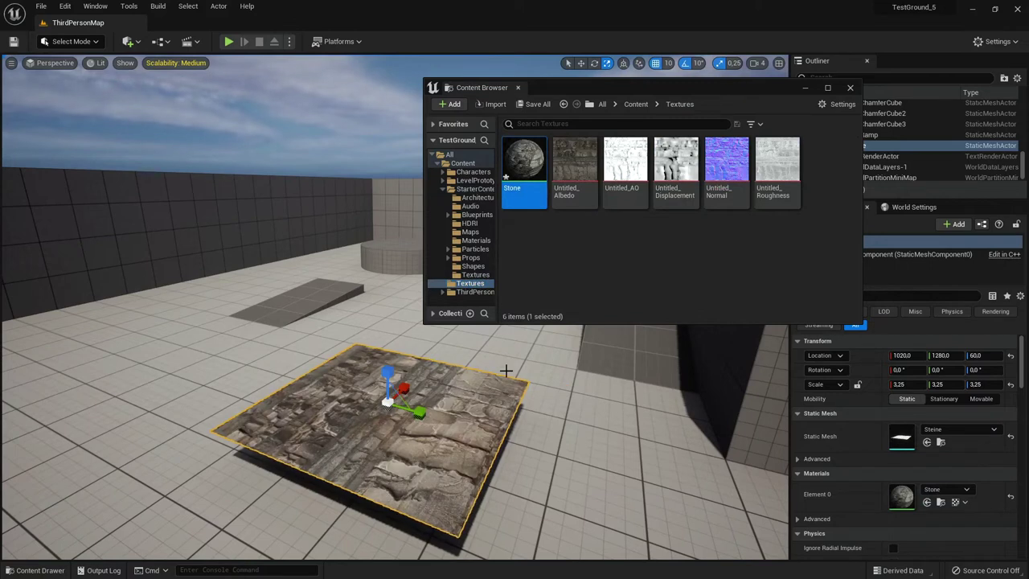
pyautogui.click(56, 40)
pyautogui.click(77, 103)
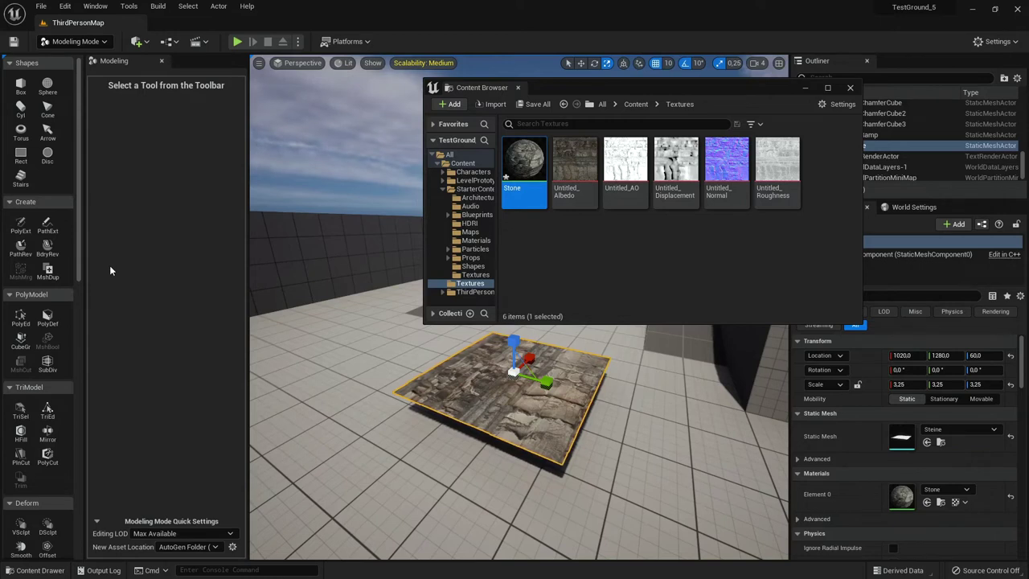
# Start the Displace tool on the plane with Displacement Type set to Texture2D Map.
pyautogui.scroll(-2, 64, 252)
pyautogui.scroll(-2, 62, 253)
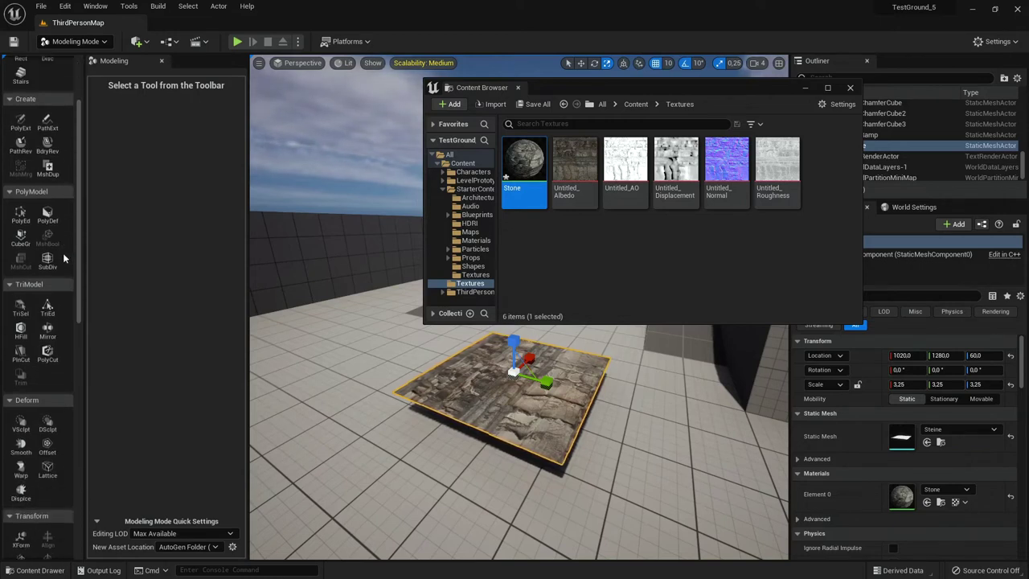
pyautogui.scroll(-1, 63, 252)
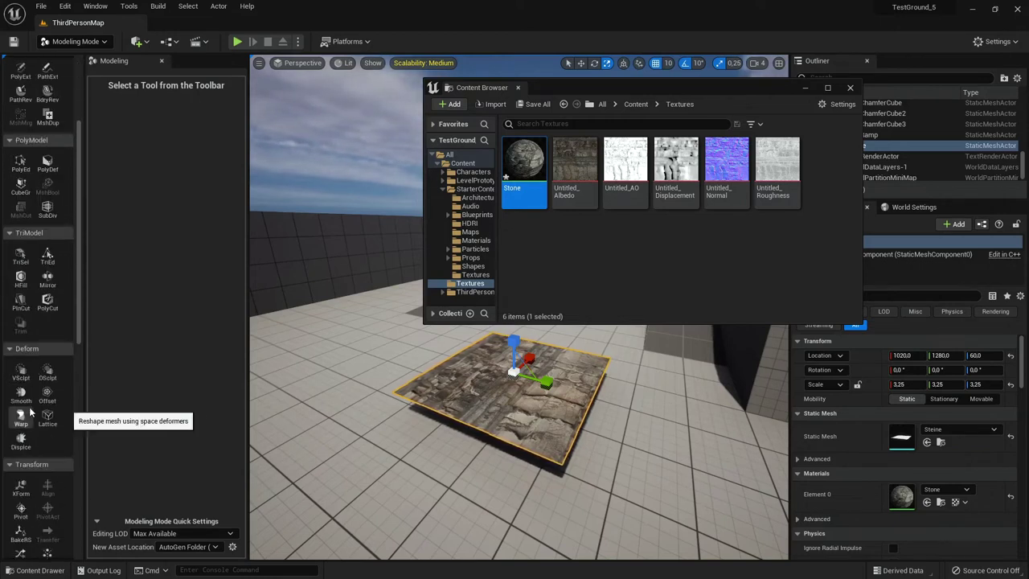
pyautogui.click(21, 438)
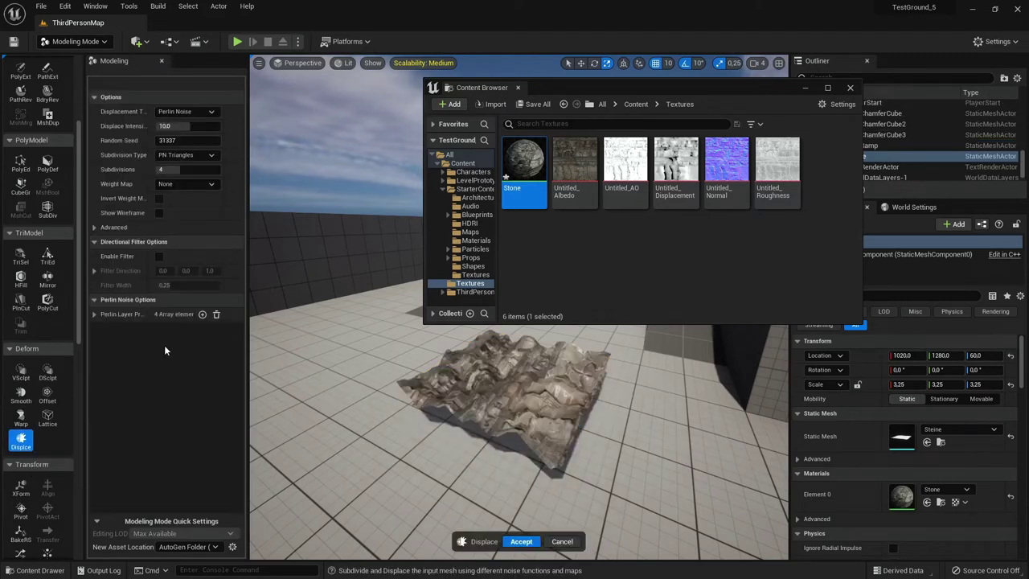
pyautogui.click(805, 88)
pyautogui.click(564, 264)
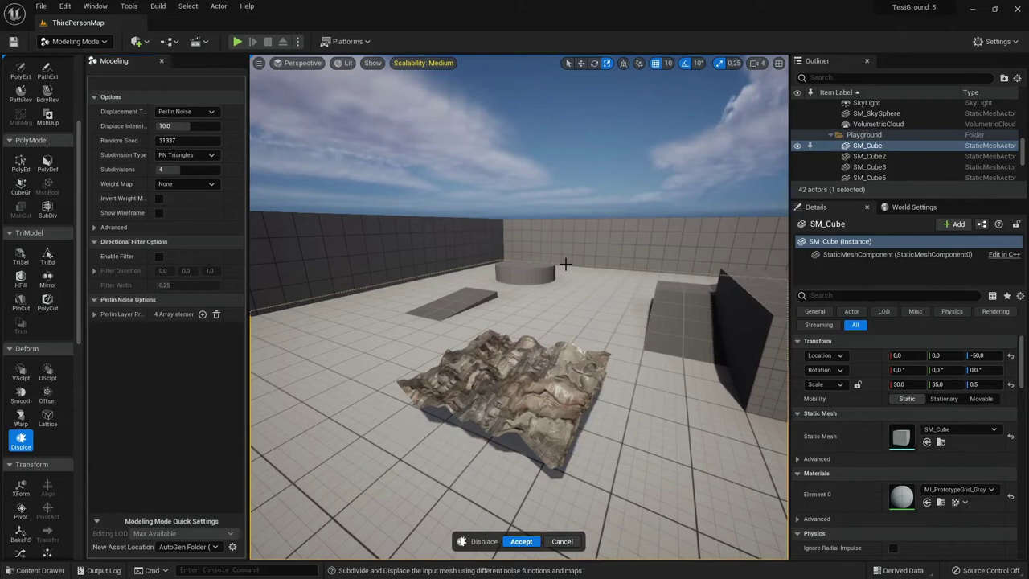
pyautogui.click(194, 114)
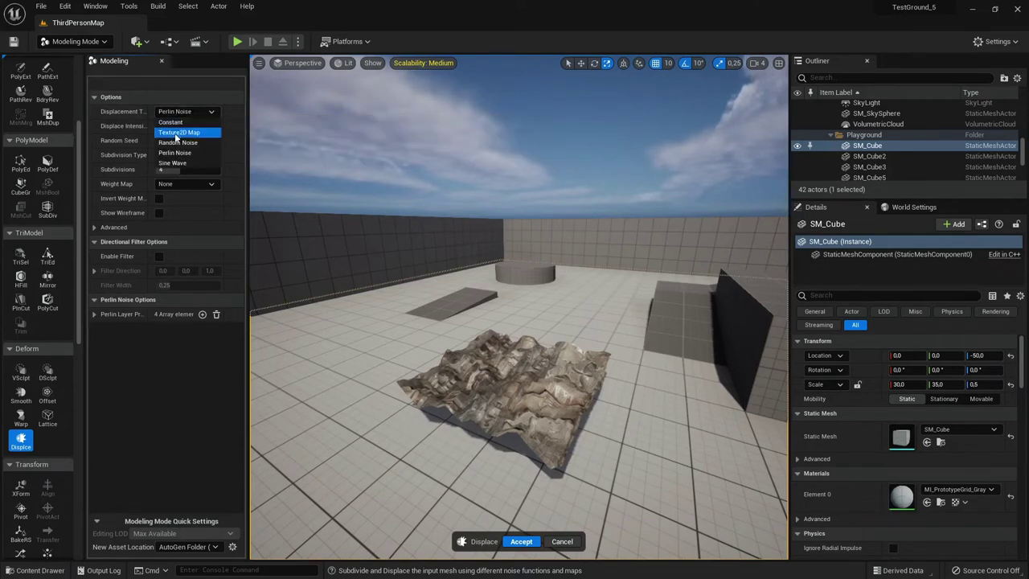
pyautogui.click(176, 135)
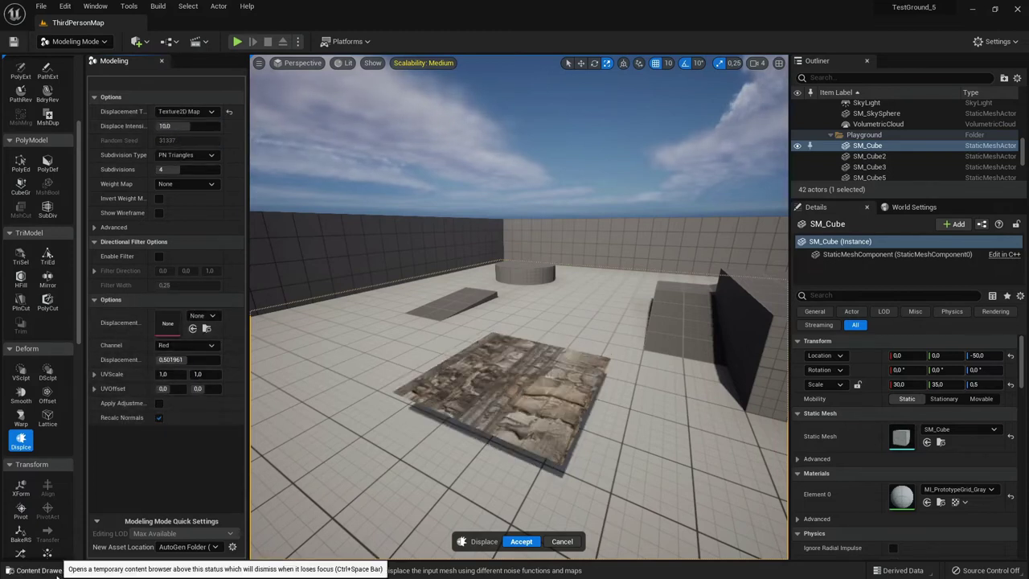
# Assign Untitled_Displacement as the displacement map and view the displaced plane.
pyautogui.hotkey('ctrl', 'space')
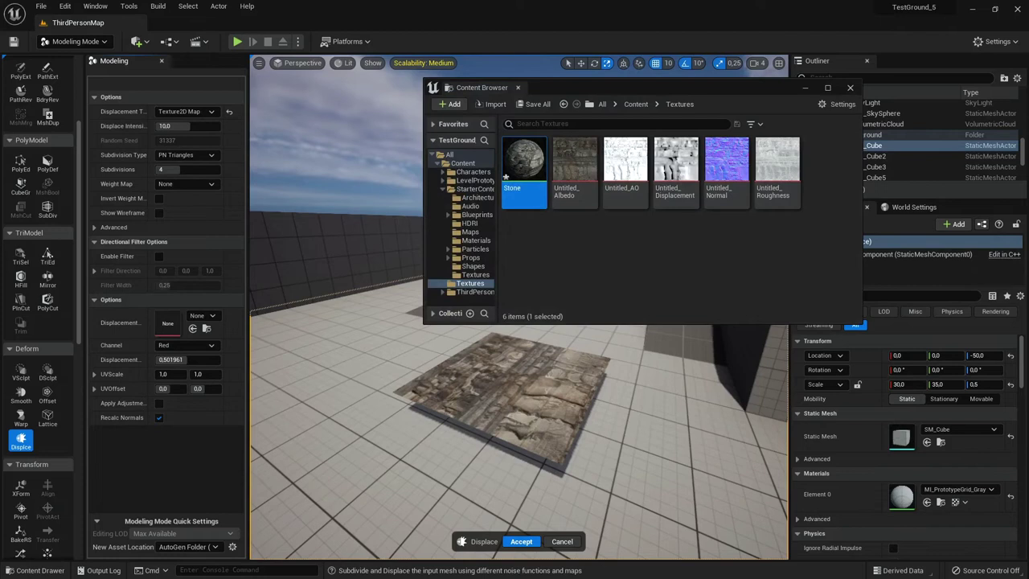
pyautogui.moveTo(675, 165)
pyautogui.mouseDown()
pyautogui.moveTo(335, 316)
pyautogui.moveTo(179, 323)
pyautogui.mouseUp()
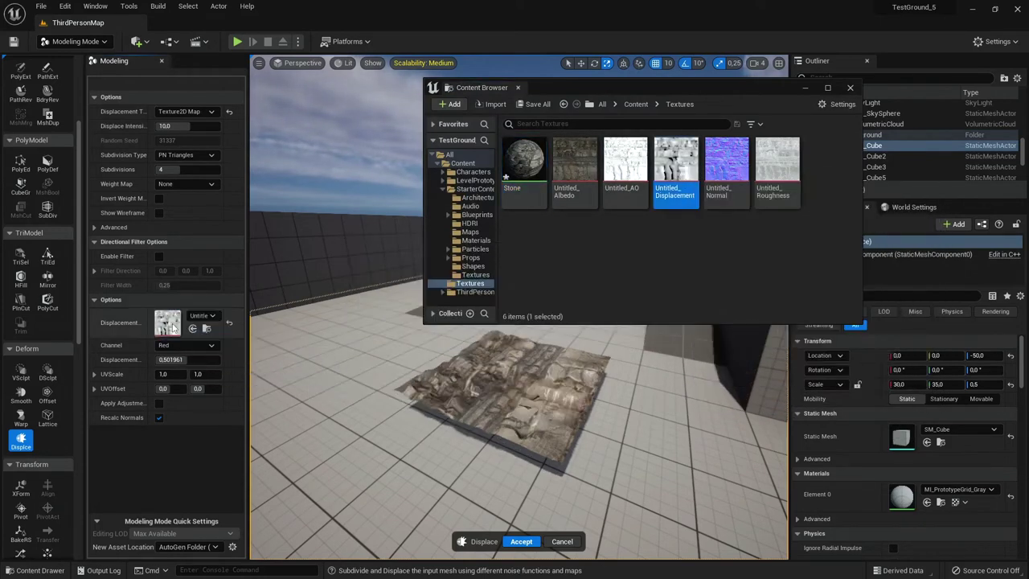
pyautogui.click(806, 88)
pyautogui.scroll(3, 518, 362)
pyautogui.moveTo(518, 362); pyautogui.dragTo(518, 362, button='right')
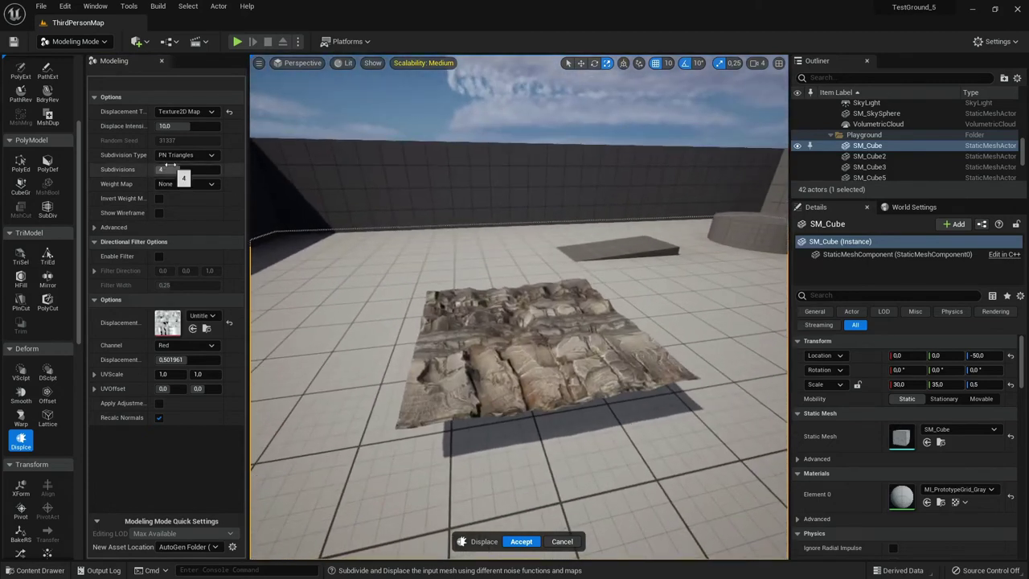
# Raise Subdivisions to 10, set Displace Intensity to 0, and accept the result.
pyautogui.moveTo(170, 165); pyautogui.dragTo(201, 166)
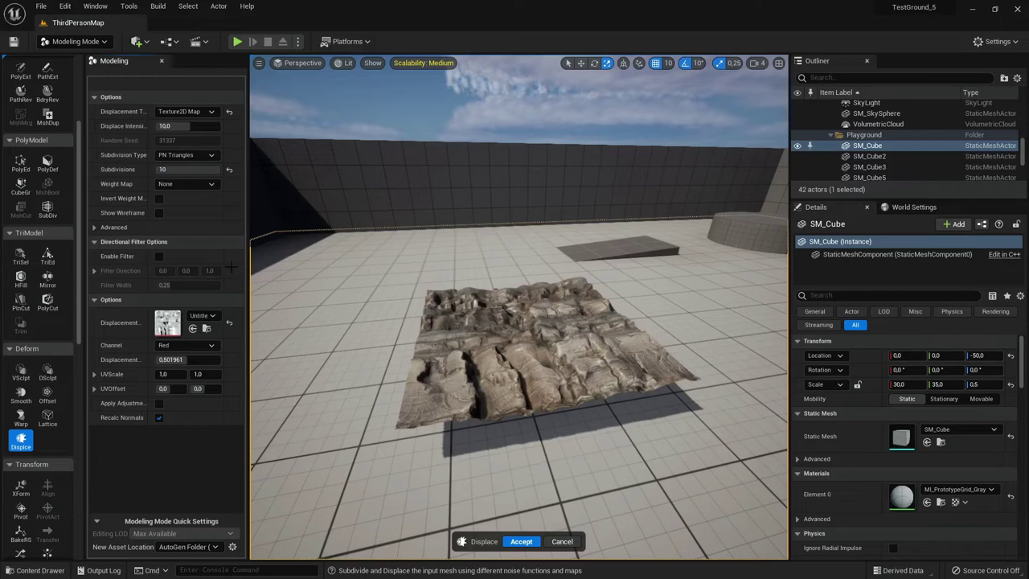
pyautogui.moveTo(210, 125); pyautogui.dragTo(161, 126)
pyautogui.click(219, 126)
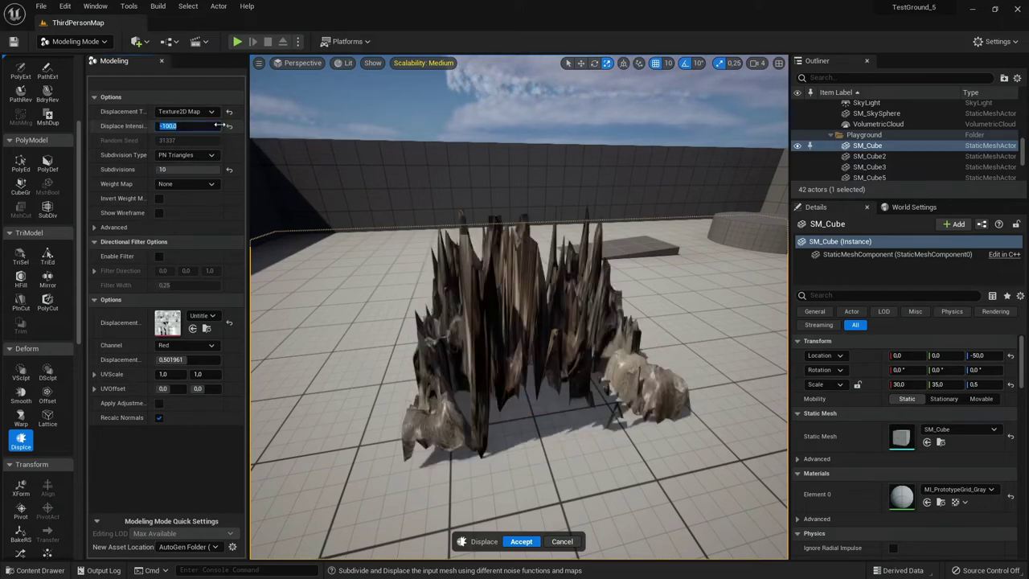
pyautogui.write('0')
pyautogui.press('Return')
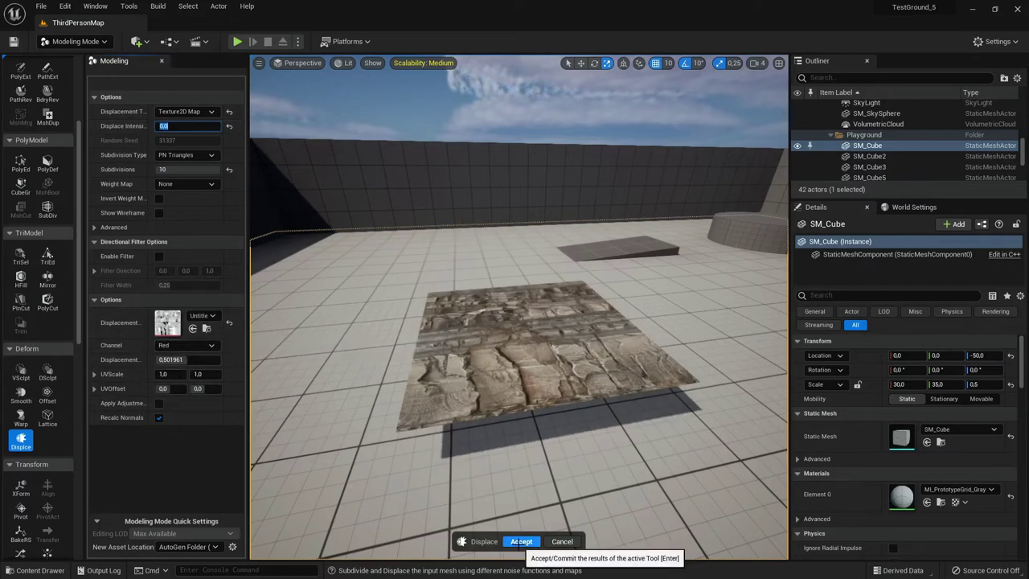
pyautogui.click(521, 541)
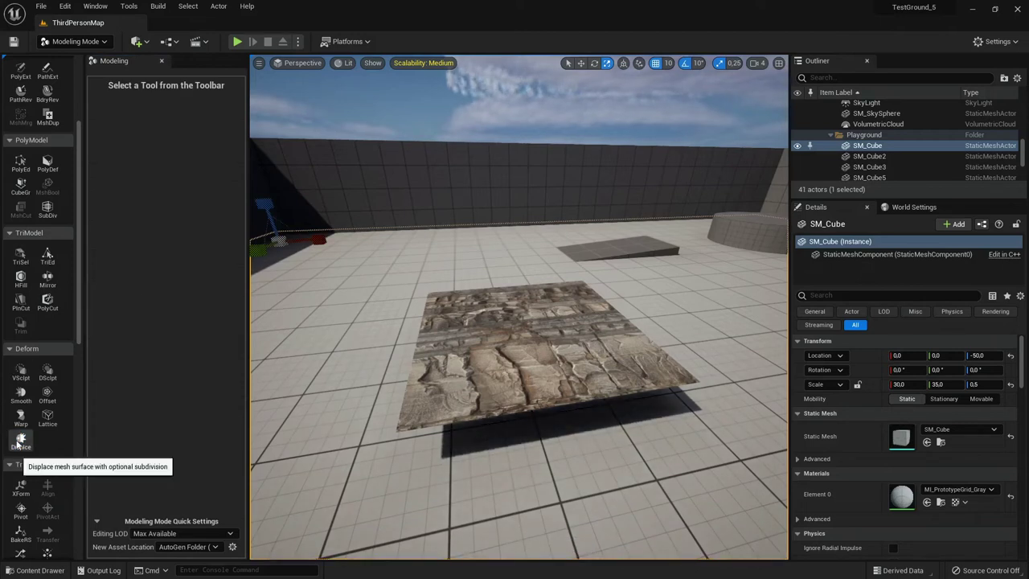
# Restart Displace, try intensities around 46.4 and -100, then undo.
pyautogui.click(20, 440)
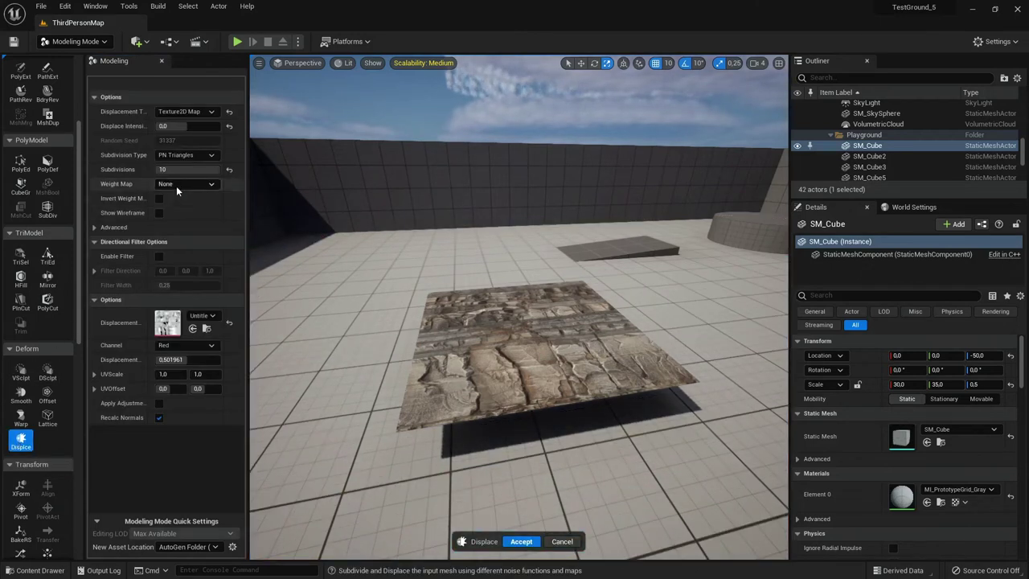
pyautogui.moveTo(186, 125); pyautogui.dragTo(221, 125)
pyautogui.write('-100')
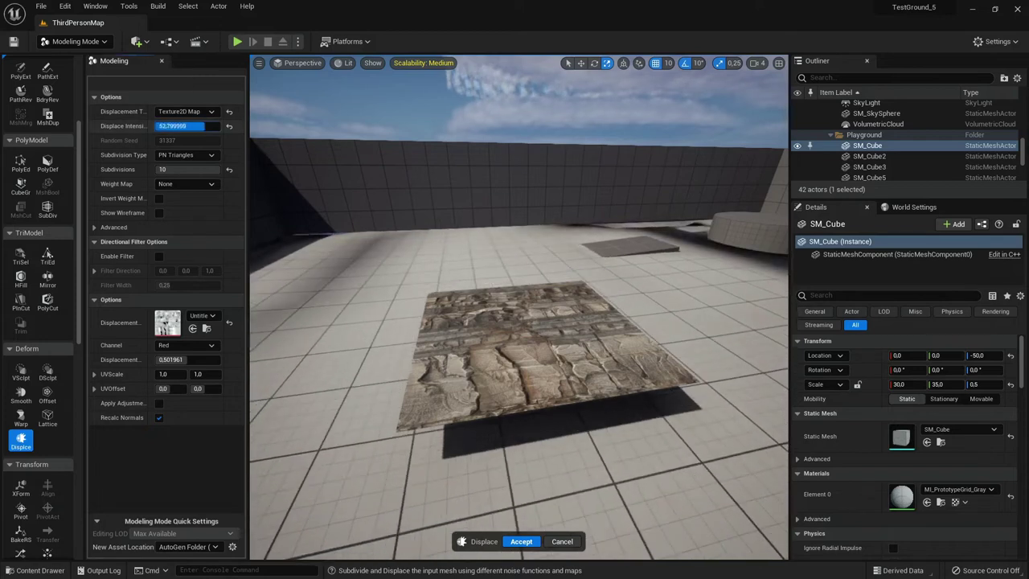
pyautogui.press('Return')
pyautogui.hotkey('ctrl', 'z')
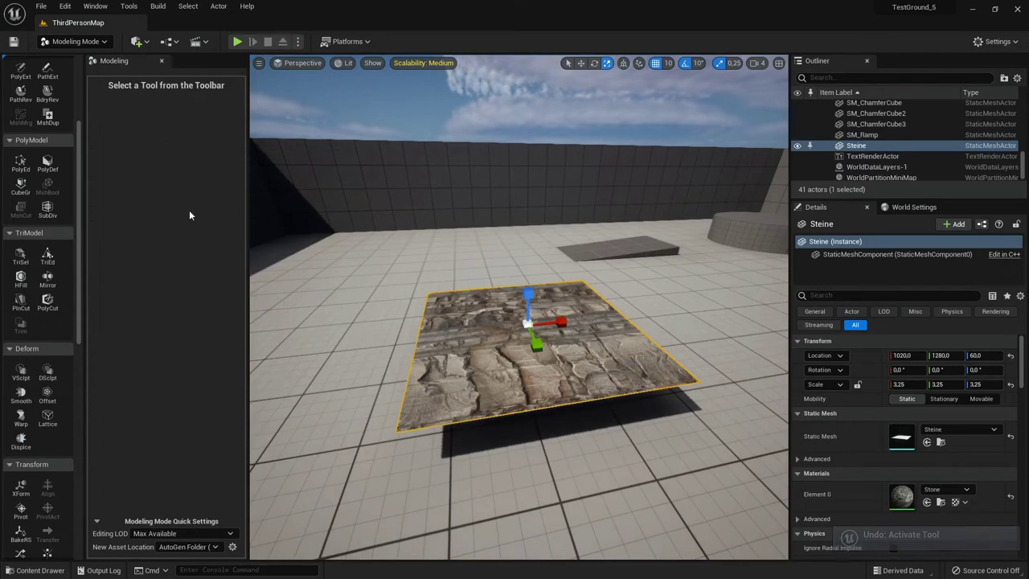
# Restart the Displace tool with intensity 10.0 and pull back to see the whole patch.
pyautogui.click(16, 441)
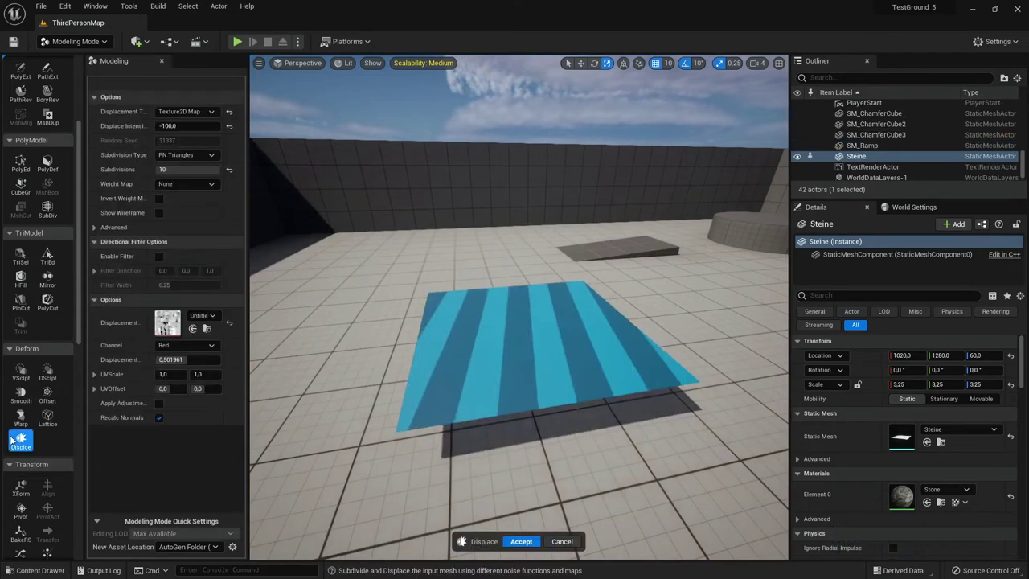
pyautogui.click(184, 126)
pyautogui.write('10')
pyautogui.press('Return')
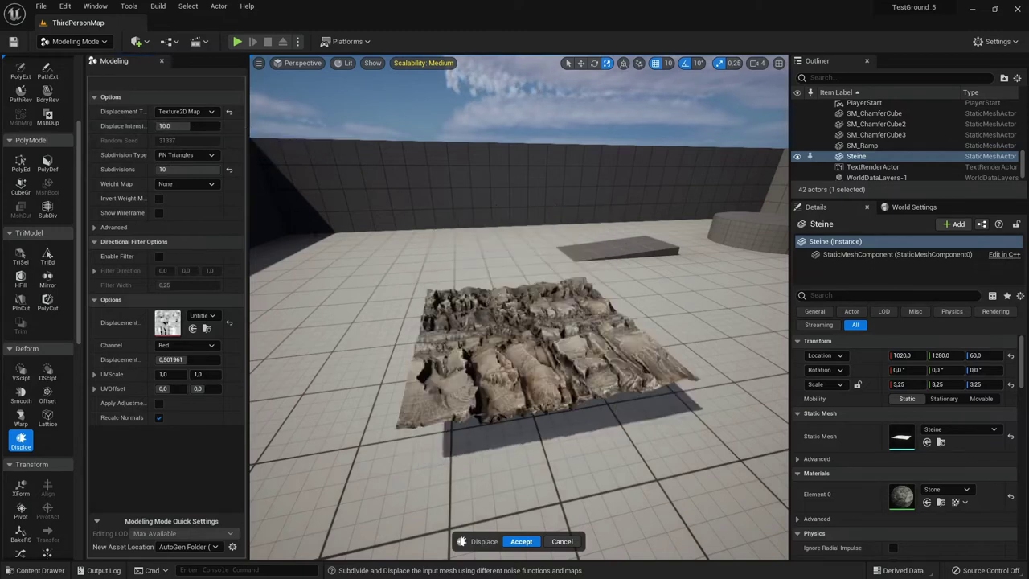
pyautogui.scroll(5, 518, 307)
pyautogui.moveTo(518, 307); pyautogui.dragTo(518, 273, button='right')
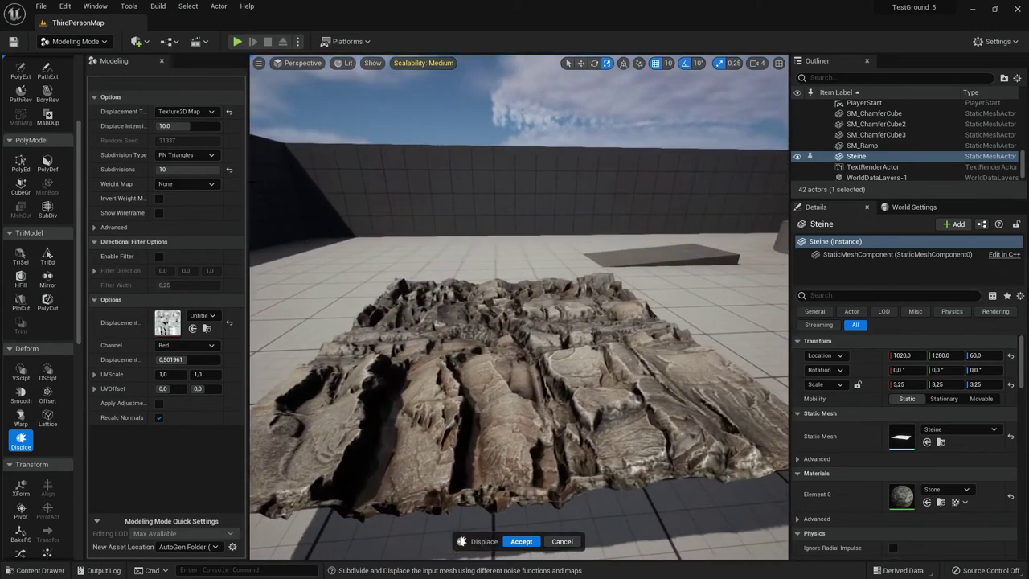
# Lower displacement intensity to 6.8, then settle on 5.0 while inspecting the rock.
pyautogui.moveTo(185, 127); pyautogui.dragTo(161, 126)
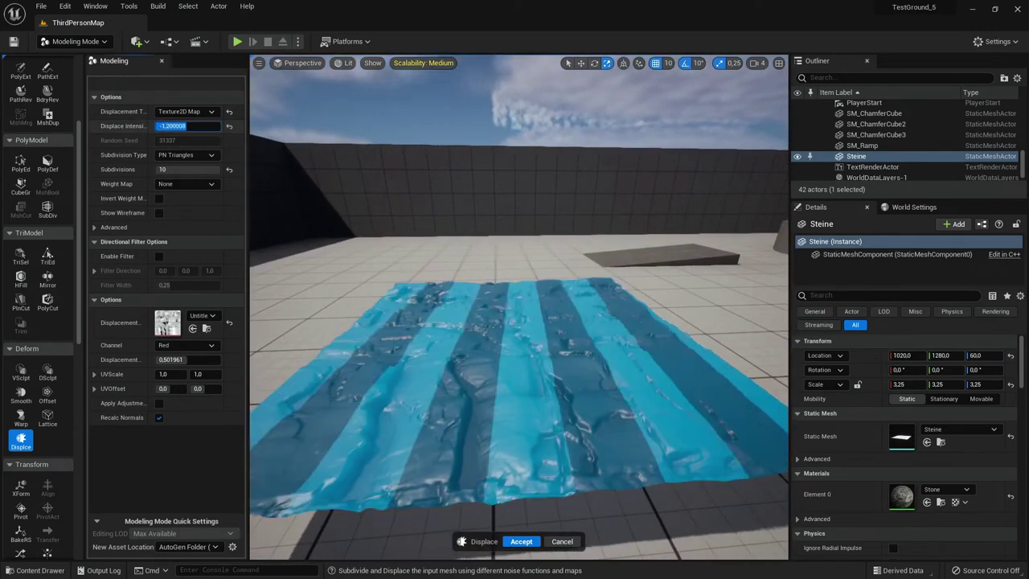
pyautogui.write('6.8')
pyautogui.press('Return')
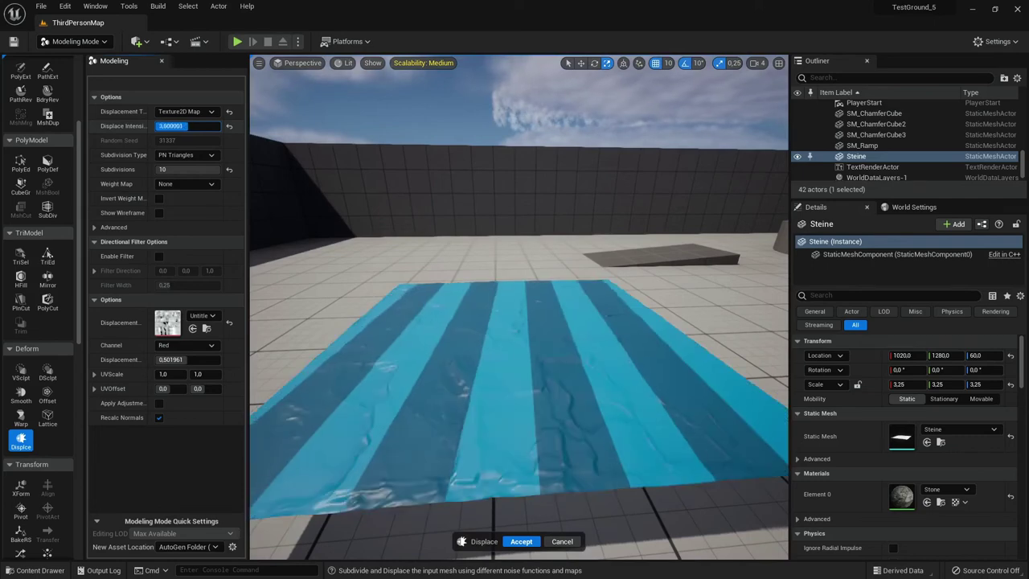
pyautogui.moveTo(392, 239)
pyautogui.mouseDown(button='right')
pyautogui.moveTo(482, 265)
pyautogui.moveTo(498, 241)
pyautogui.mouseUp(button='right')
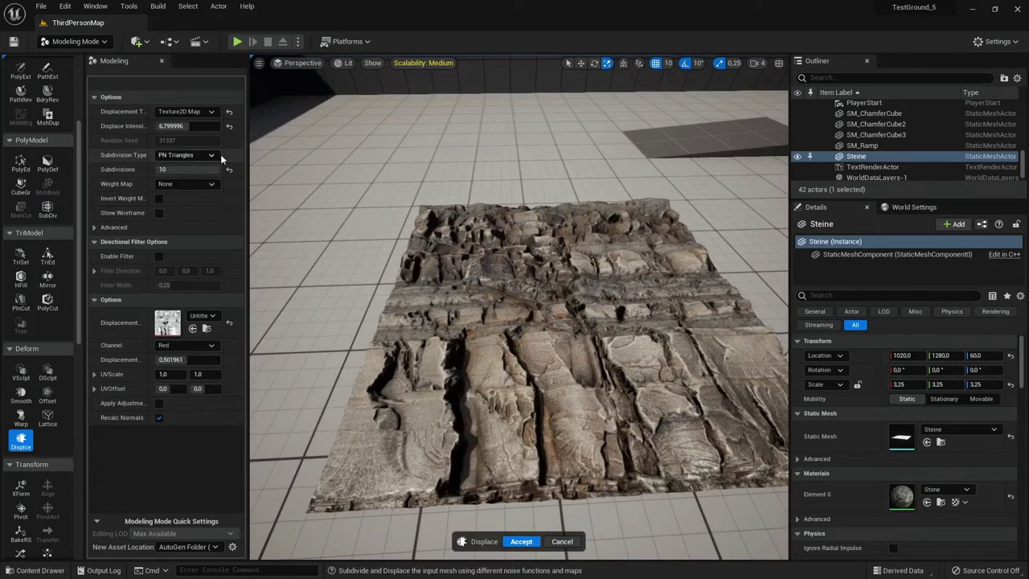
pyautogui.click(183, 126)
pyautogui.write('5')
pyautogui.press('Return')
pyautogui.moveTo(518, 305)
pyautogui.mouseDown(button='right')
pyautogui.moveTo(562, 305)
pyautogui.moveTo(563, 241)
pyautogui.moveTo(562, 337)
pyautogui.mouseUp(button='right')
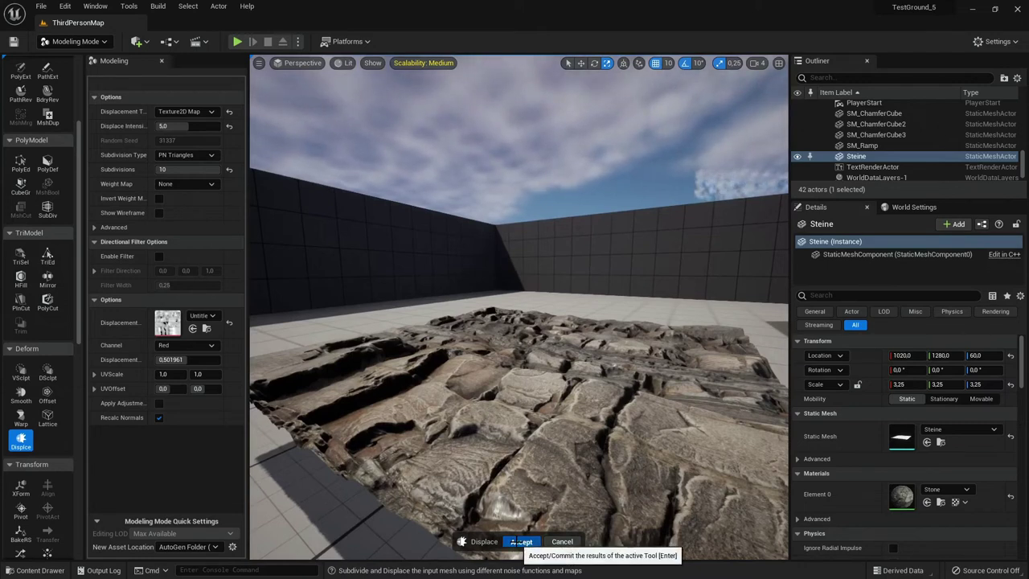
# Accept the displacement and open the Steine mesh in the Static Mesh editor.
pyautogui.click(519, 541)
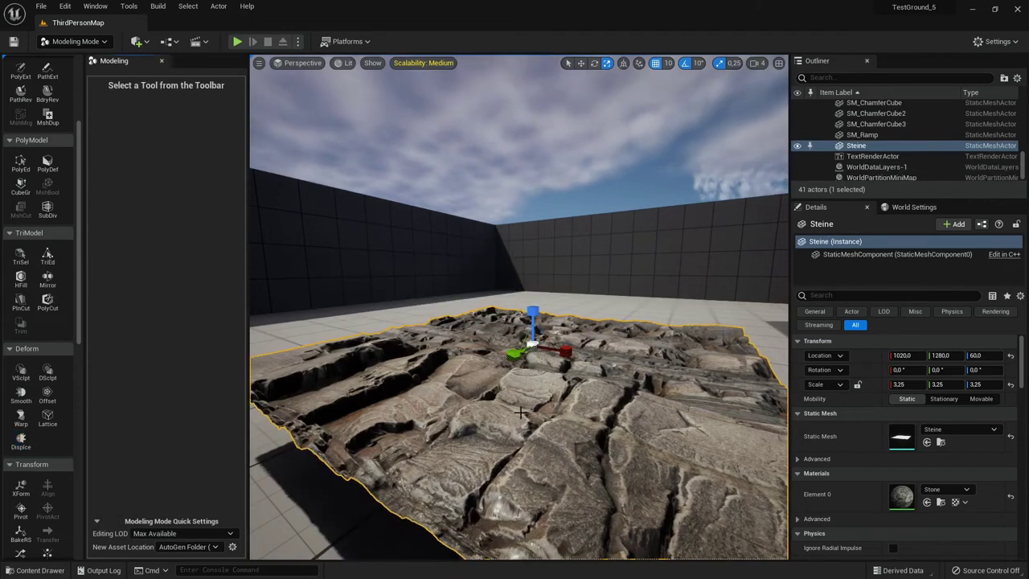
pyautogui.moveTo(521, 412); pyautogui.dragTo(563, 450, button='right')
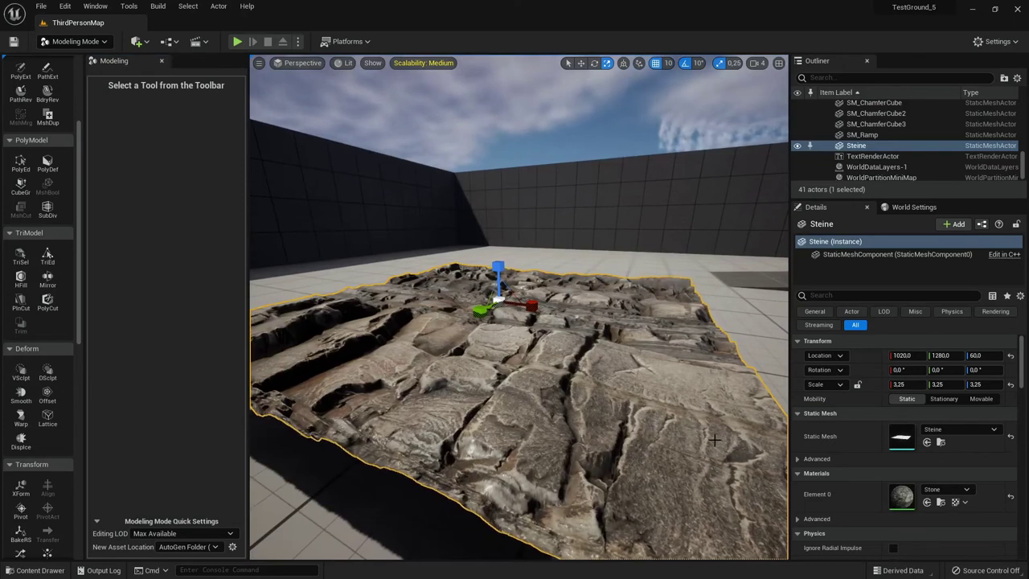
pyautogui.doubleClick(897, 438)
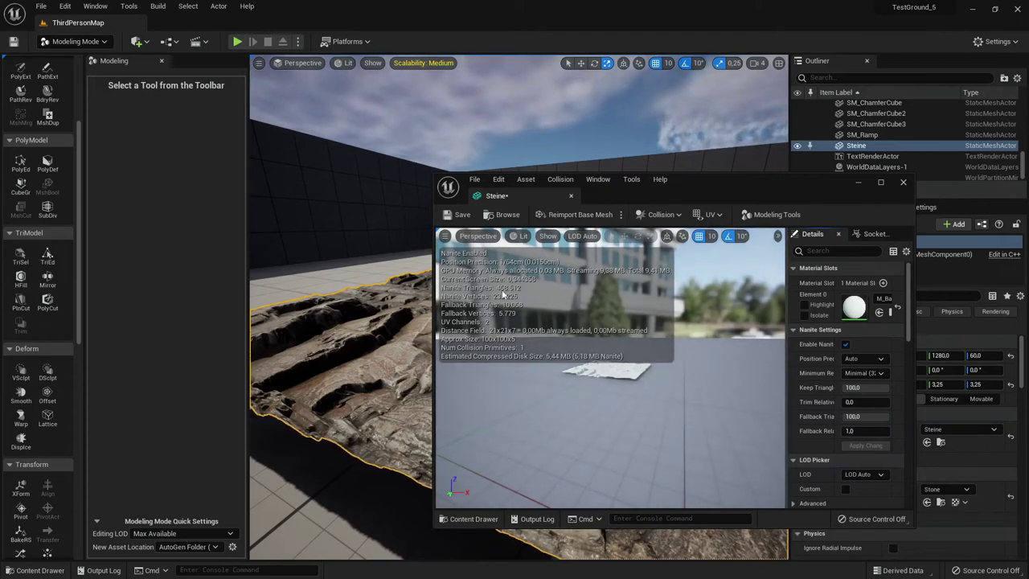
pyautogui.moveTo(670, 190)
pyautogui.mouseDown()
pyautogui.moveTo(635, 139)
pyautogui.moveTo(523, 151)
pyautogui.mouseUp()
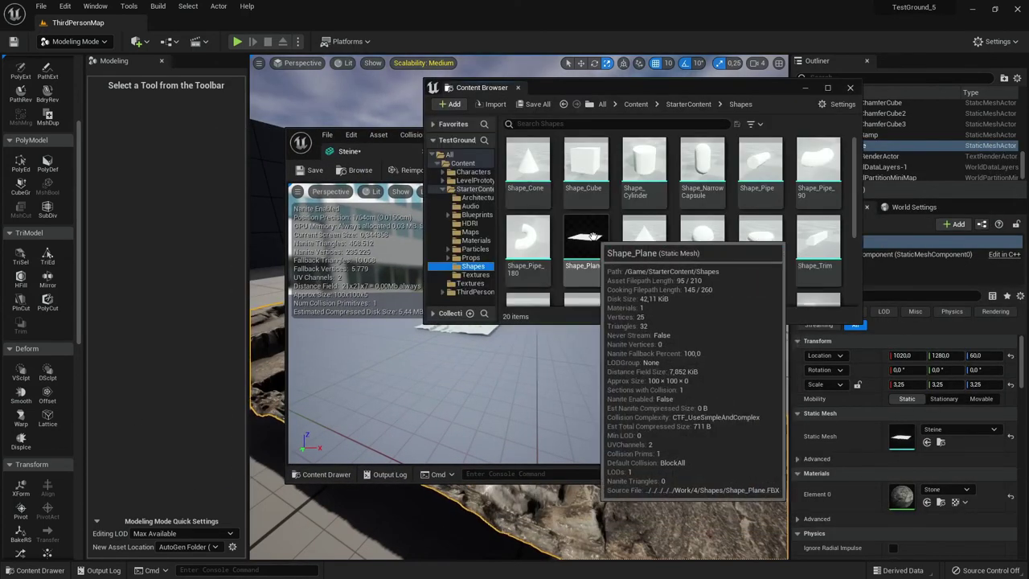
# Compare Steine against Shape_Plane, then save the Steine mesh asset.
pyautogui.doubleClick(594, 241)
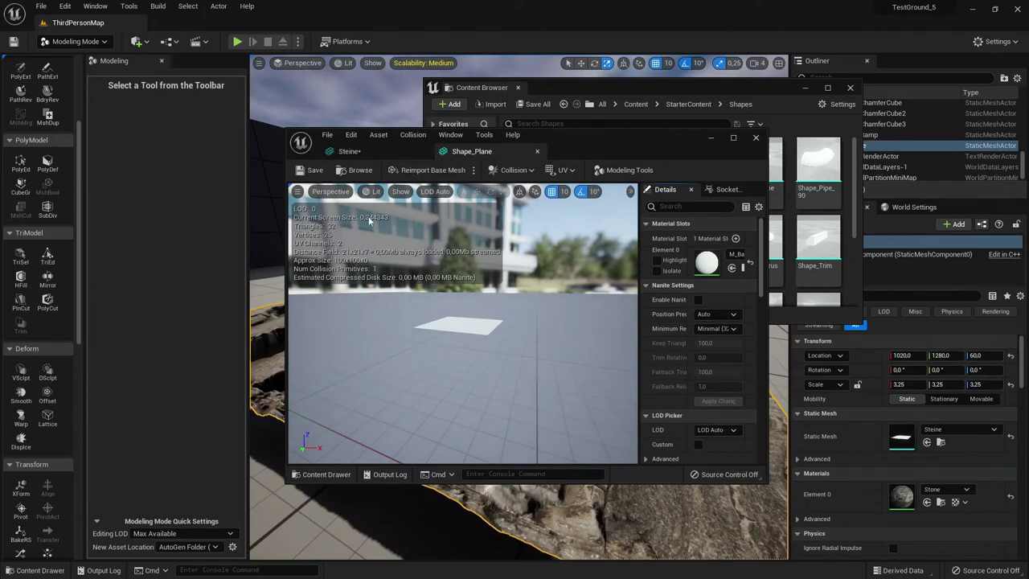
pyautogui.click(378, 151)
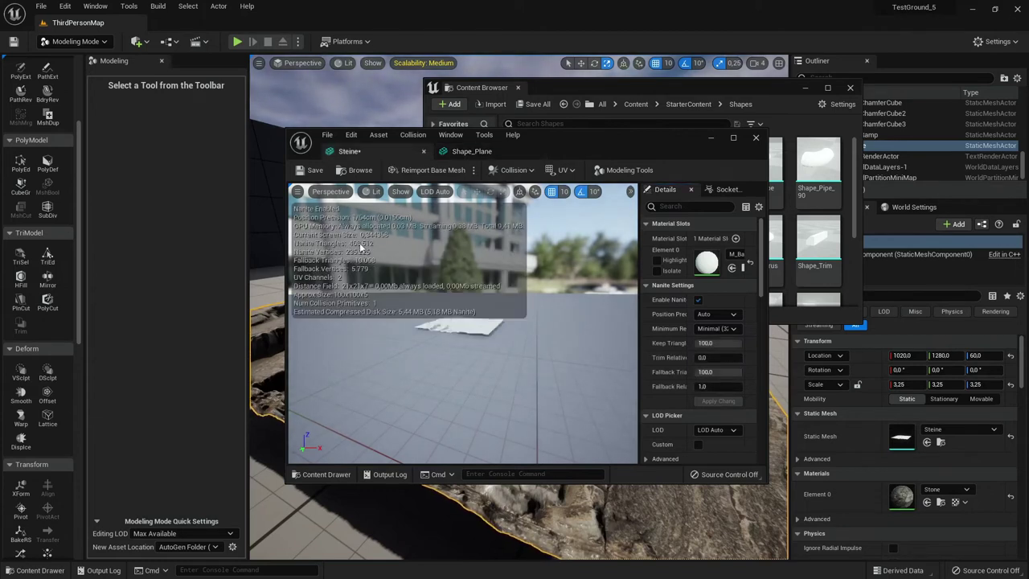
pyautogui.click(313, 169)
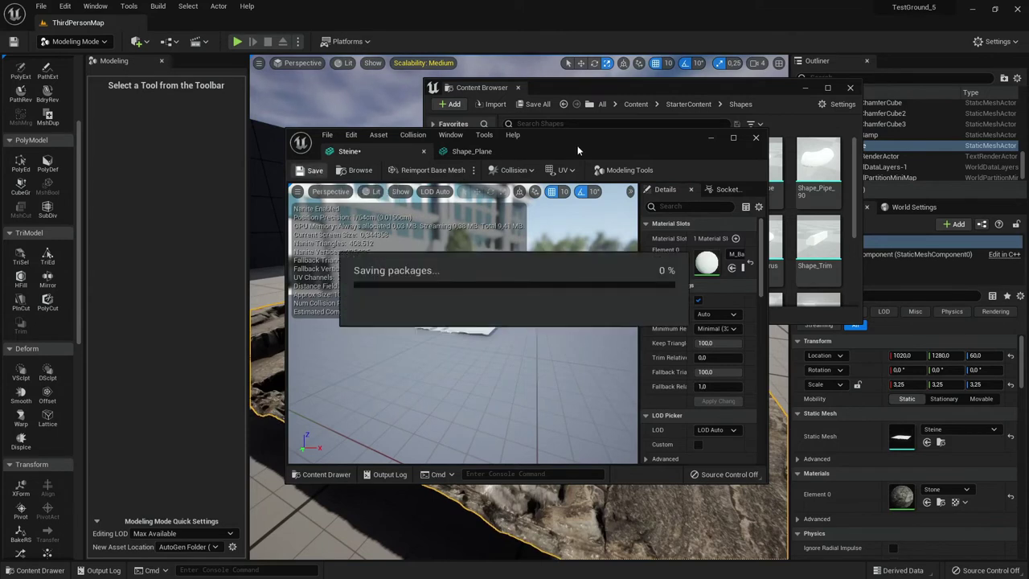
pyautogui.moveTo(577, 150); pyautogui.dragTo(717, 171)
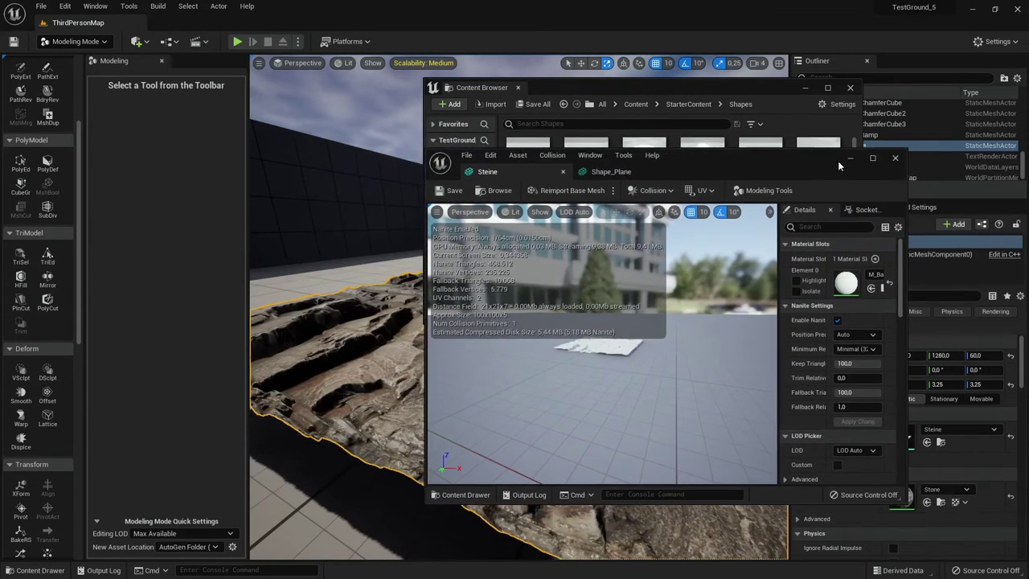
pyautogui.click(846, 159)
pyautogui.moveTo(771, 201); pyautogui.dragTo(704, 223, button='right')
# Rotate the Steine rock slab 90° so it stands upright.
pyautogui.scroll(3, 704, 224)
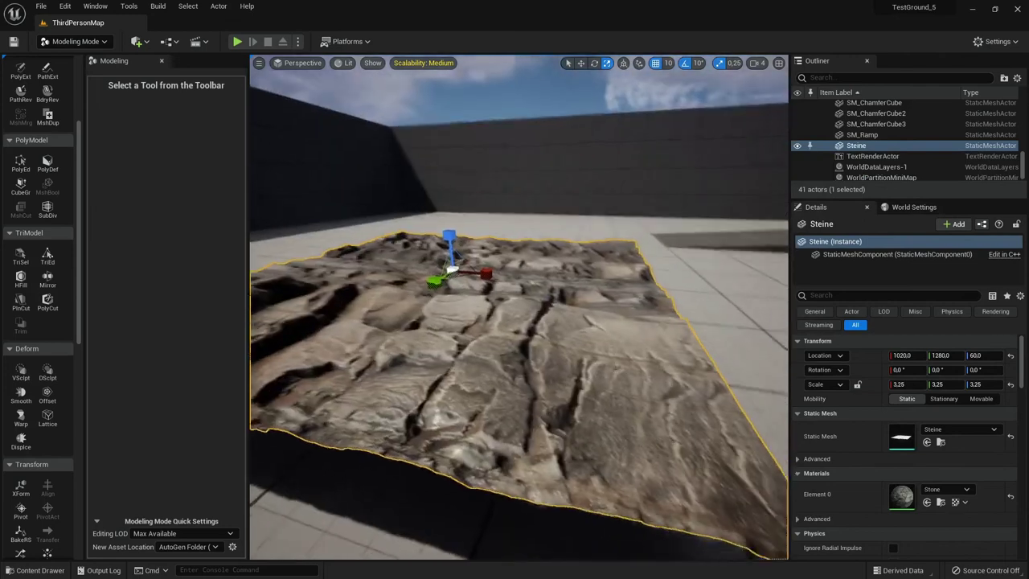
pyautogui.scroll(2, 547, 236)
pyautogui.press('e')
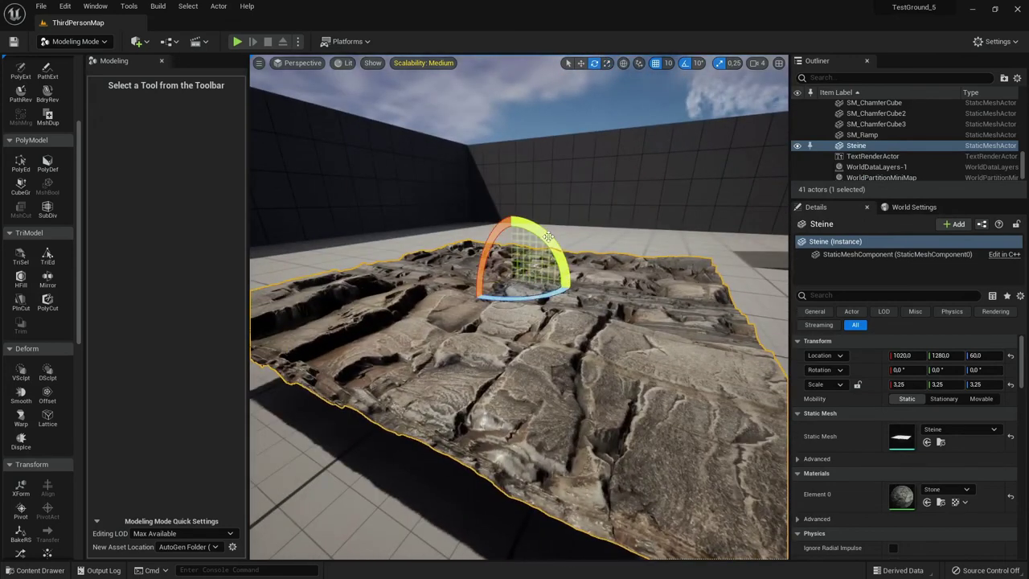
pyautogui.moveTo(548, 235); pyautogui.dragTo(513, 341)
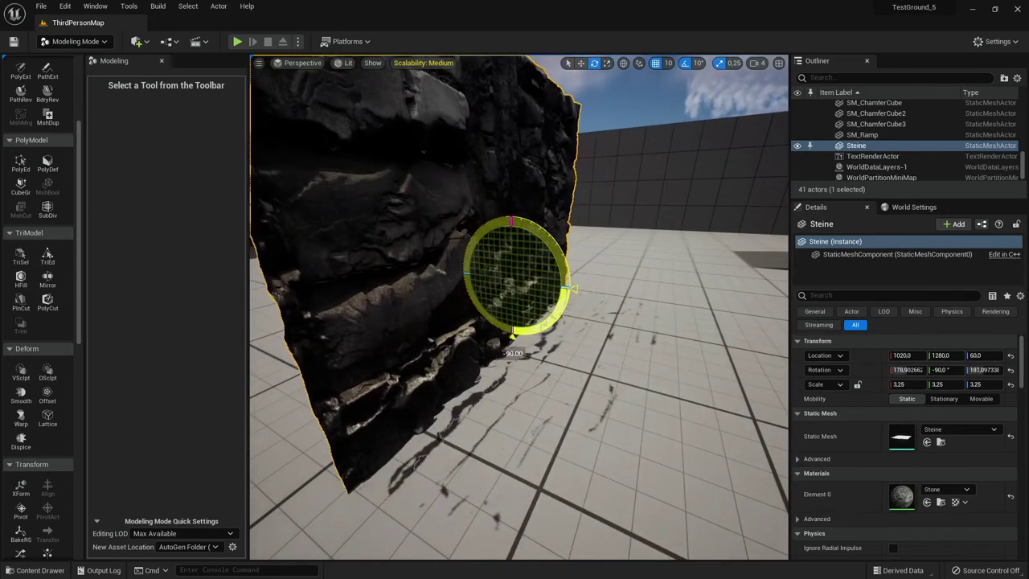
# Raise the rock slab to Location Z 180.
pyautogui.press('w')
pyautogui.moveTo(508, 241); pyautogui.dragTo(466, 81)
pyautogui.moveTo(466, 80)
pyautogui.mouseDown(button='right')
pyautogui.moveTo(563, 306)
pyautogui.moveTo(514, 313)
pyautogui.mouseUp(button='right')
# Rotate the slab about 70 degrees more and view the upright rock.
pyautogui.press('e')
pyautogui.moveTo(642, 329); pyautogui.dragTo(681, 341)
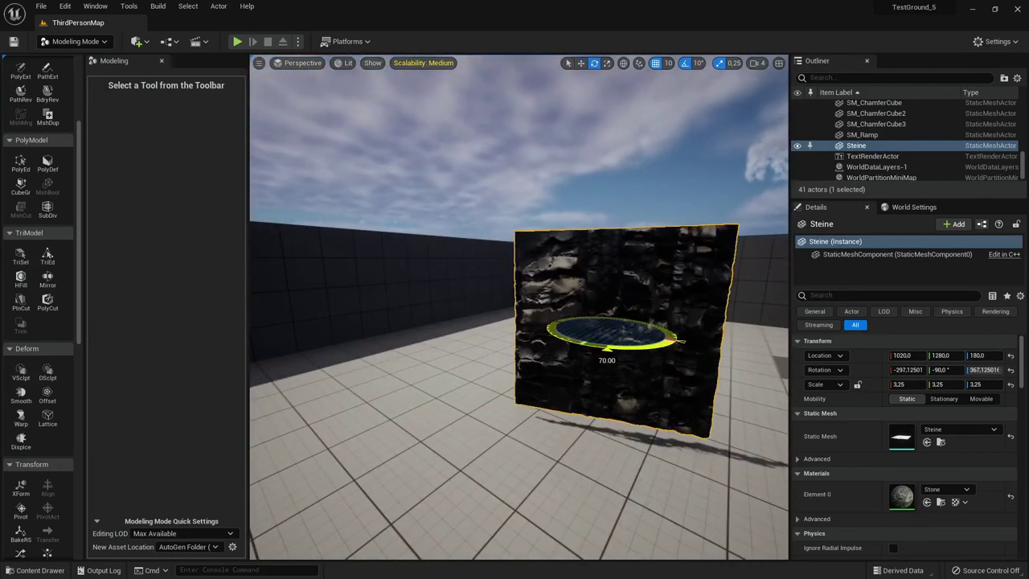
pyautogui.moveTo(514, 314); pyautogui.dragTo(578, 273, button='right')
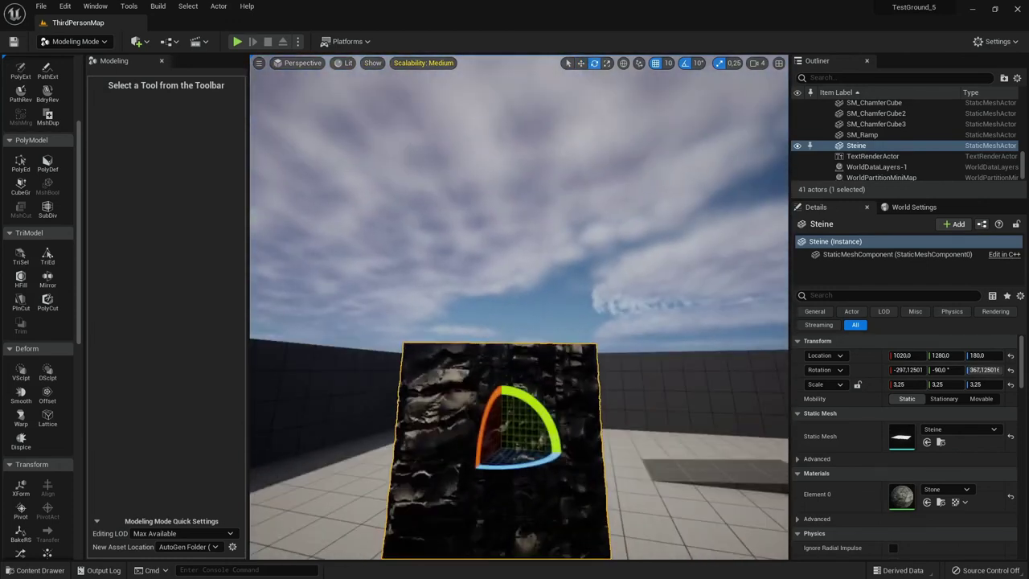
pyautogui.moveTo(579, 273); pyautogui.dragTo(578, 337)
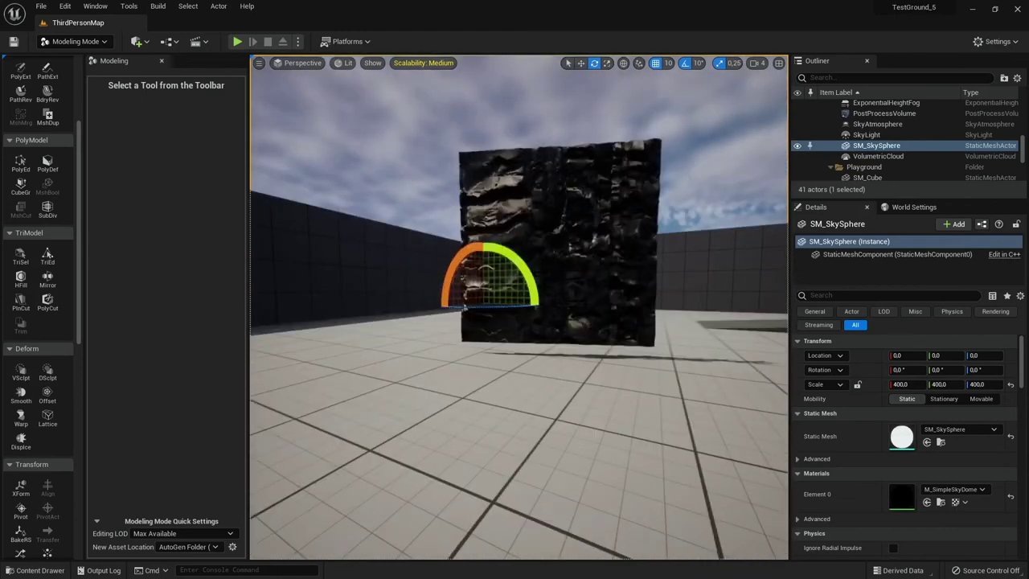